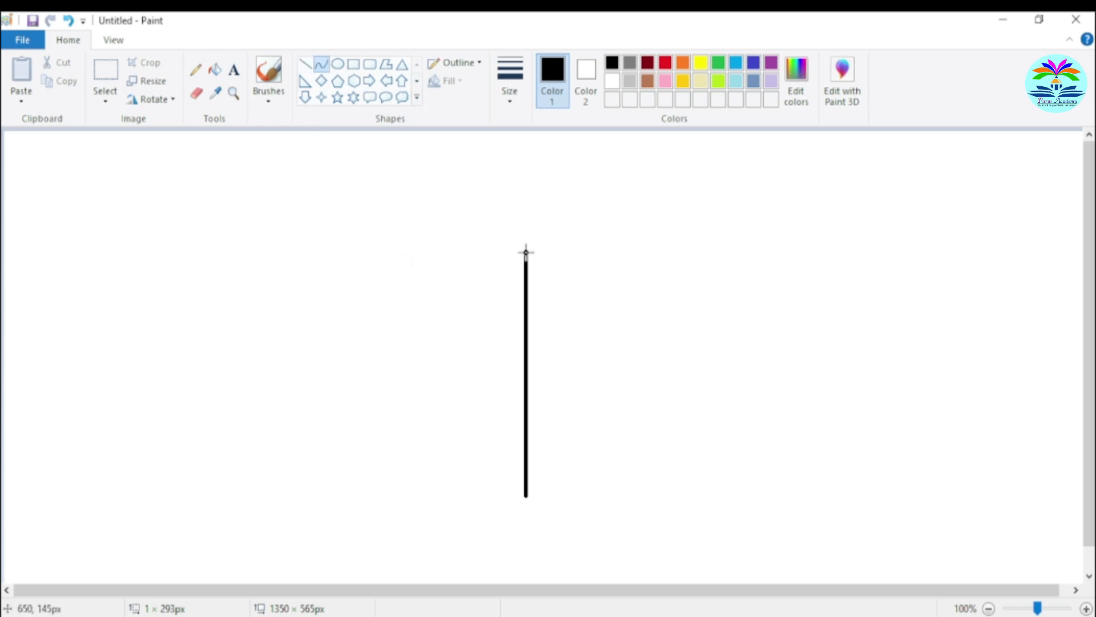
Draw the apple's right half as a black curve about 296 px tall, bulging rightward from the ends of the vertical line
{"action": "left_click_drag", "start_coordinate": [526, 252], "coordinate": [525, 498]}
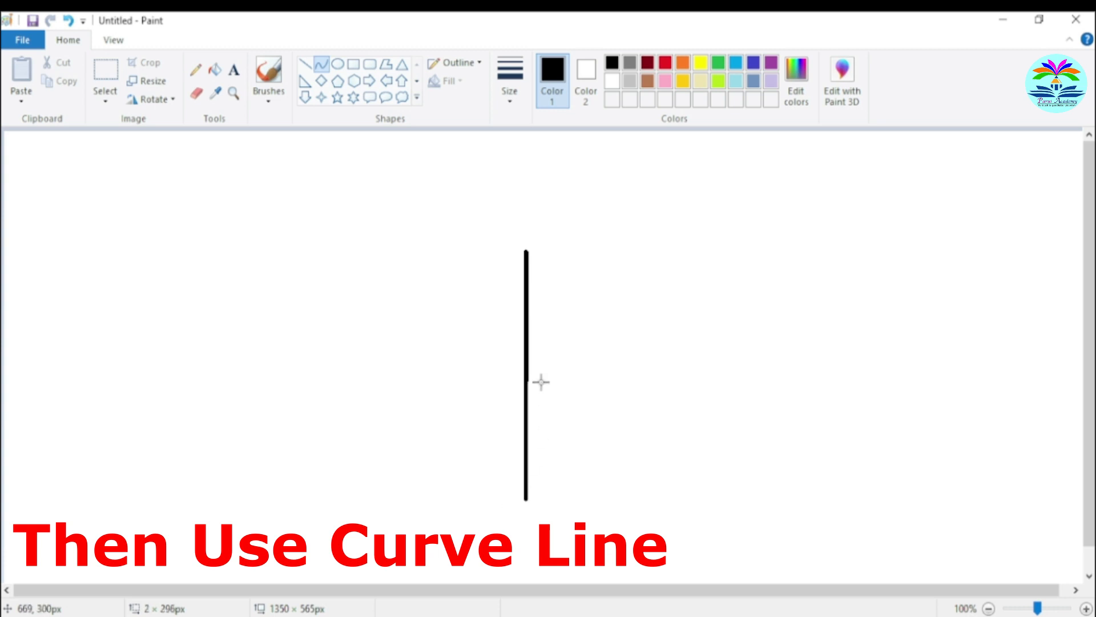
{"action": "left_click_drag", "start_coordinate": [539, 313], "coordinate": [669, 159]}
{"action": "mouse_move", "coordinate": [585, 441]}
{"action": "left_mouse_down"}
{"action": "mouse_move", "coordinate": [643, 464]}
{"action": "mouse_move", "coordinate": [665, 521]}
{"action": "mouse_move", "coordinate": [692, 496]}
{"action": "mouse_move", "coordinate": [698, 465]}
{"action": "mouse_move", "coordinate": [731, 438]}
{"action": "mouse_move", "coordinate": [742, 406]}
{"action": "mouse_move", "coordinate": [719, 452]}
{"action": "mouse_move", "coordinate": [727, 482]}
{"action": "mouse_move", "coordinate": [710, 481]}
{"action": "mouse_move", "coordinate": [714, 451]}
{"action": "left_mouse_up"}
{"action": "left_click", "coordinate": [816, 343]}
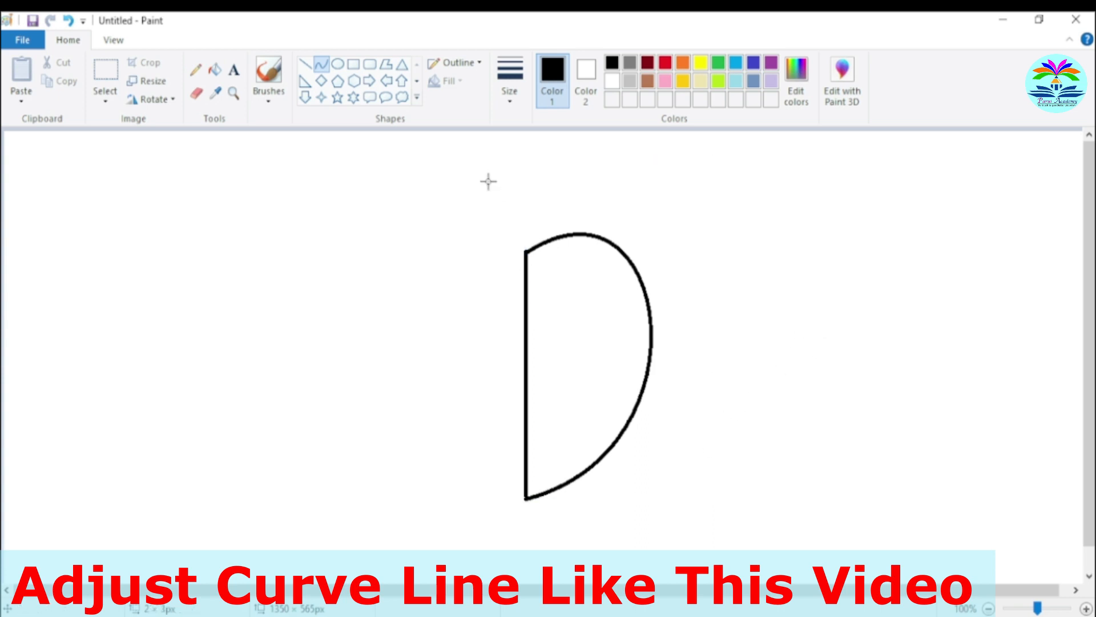
Draw the mirrored left half as a curve about 298 px tall, bulging leftward from the ends of the vertical line
{"action": "left_click_drag", "start_coordinate": [525, 250], "coordinate": [526, 252]}
{"action": "left_click_drag", "start_coordinate": [816, 220], "coordinate": [868, 343]}
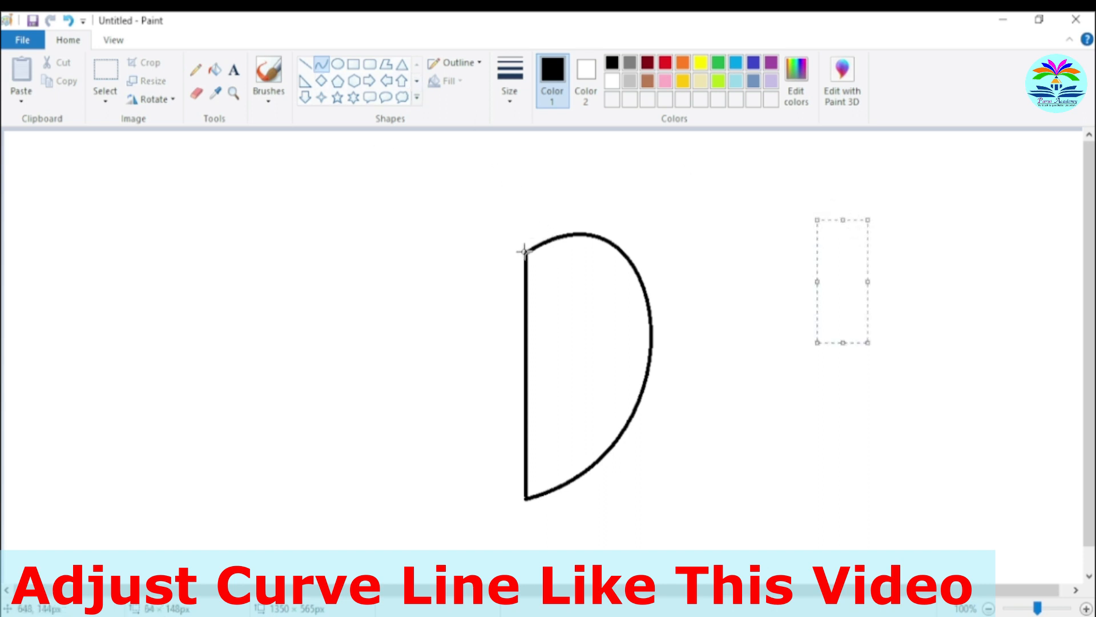
{"action": "left_click_drag", "start_coordinate": [525, 251], "coordinate": [528, 498]}
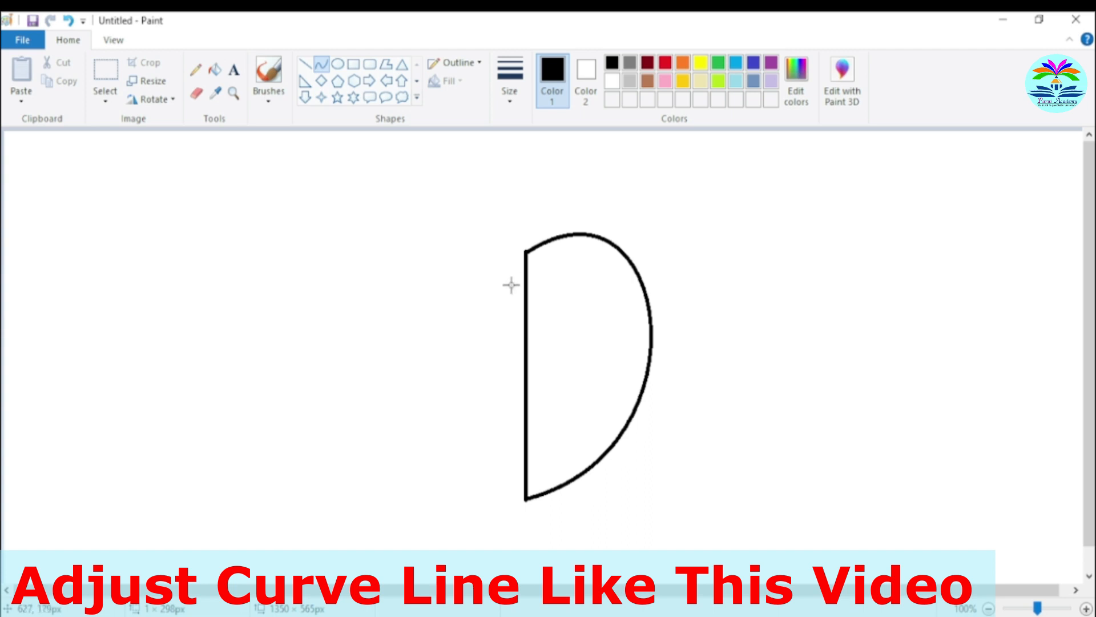
{"action": "mouse_move", "coordinate": [512, 284]}
{"action": "left_mouse_down"}
{"action": "mouse_move", "coordinate": [434, 263]}
{"action": "mouse_move", "coordinate": [340, 180]}
{"action": "mouse_move", "coordinate": [342, 166]}
{"action": "left_mouse_up"}
{"action": "left_click_drag", "start_coordinate": [440, 440], "coordinate": [359, 459]}
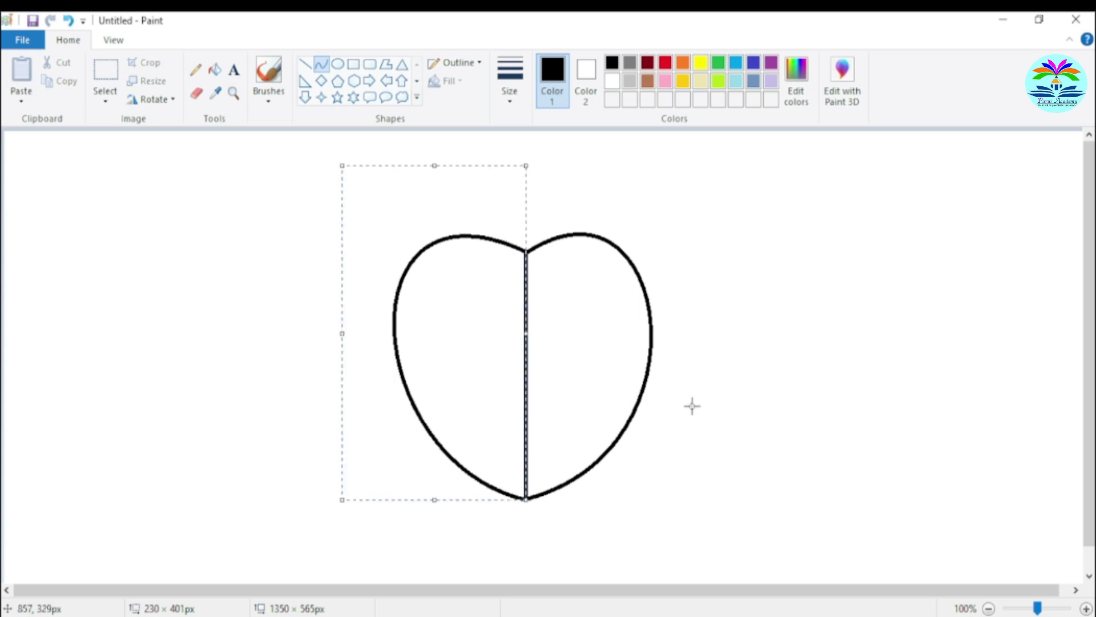
{"action": "left_click", "coordinate": [773, 396]}
Erase the vertical centre line with the outline's upper and lower joins, and bridge the upper gap with a dipping curve about 110 px wide
{"action": "left_click", "coordinate": [196, 93]}
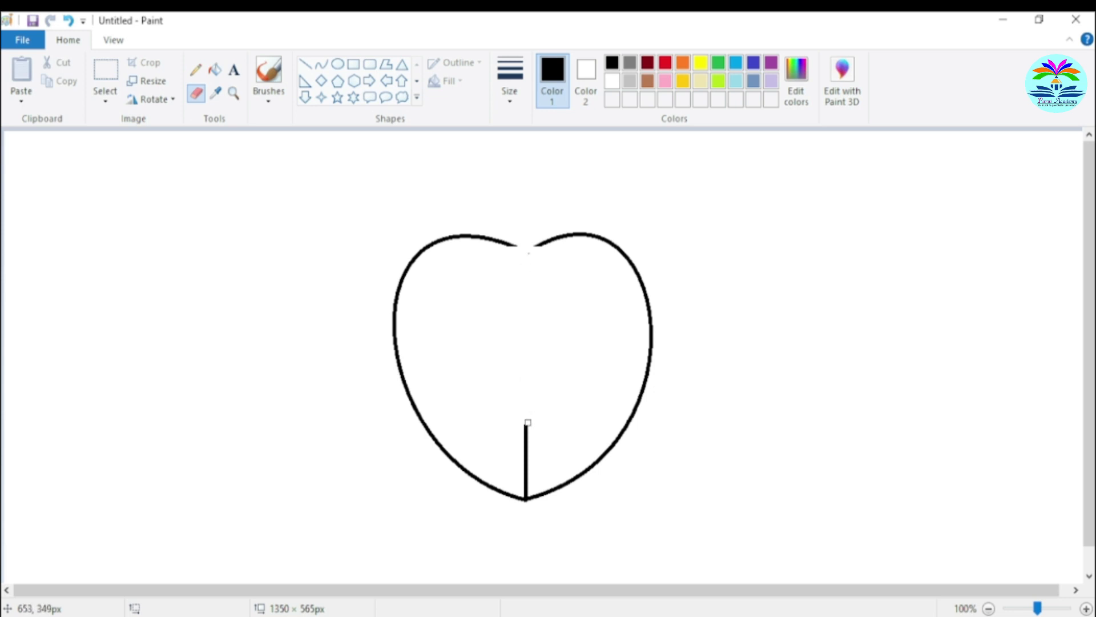
{"action": "left_click_drag", "start_coordinate": [526, 453], "coordinate": [527, 478]}
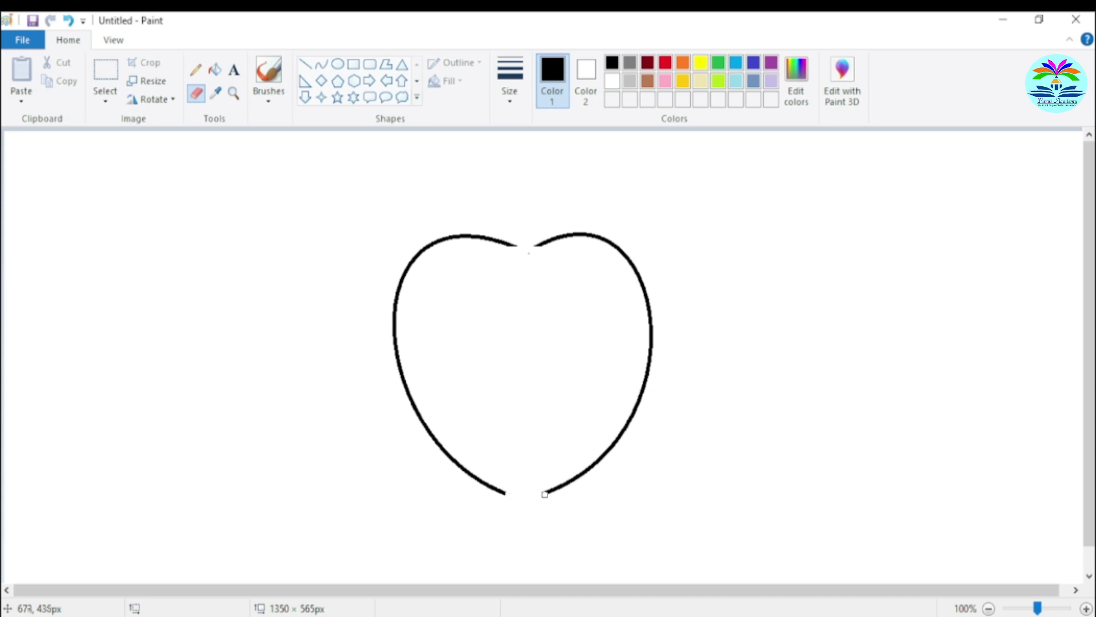
{"action": "left_click", "coordinate": [322, 67]}
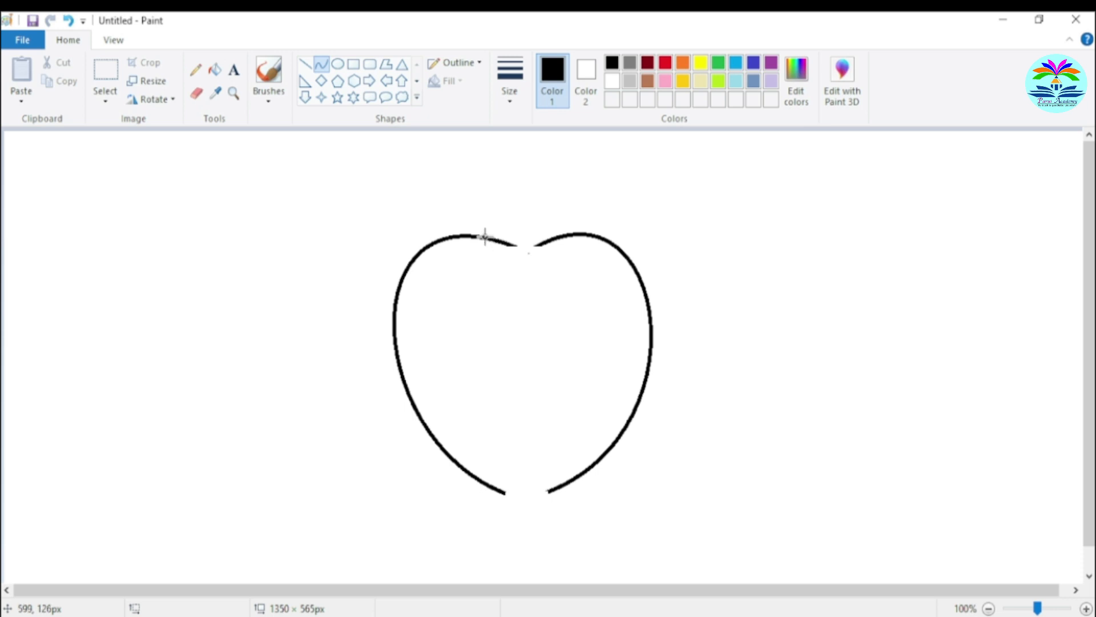
{"action": "left_click_drag", "start_coordinate": [485, 237], "coordinate": [519, 251]}
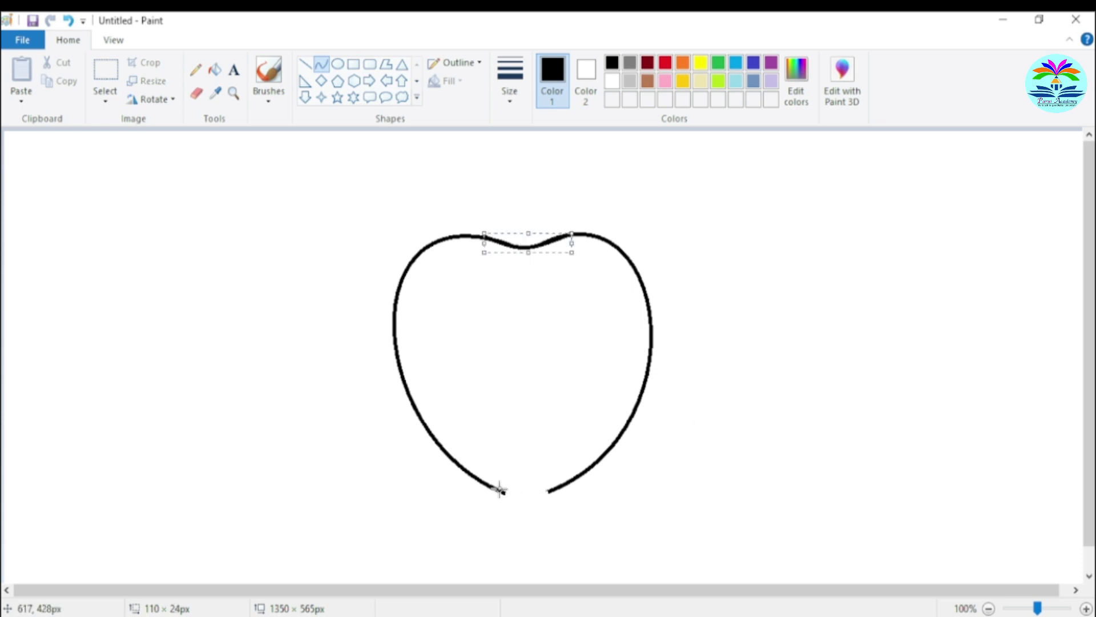
{"action": "left_click", "coordinate": [306, 65]}
{"action": "left_click", "coordinate": [323, 66]}
{"action": "mouse_move", "coordinate": [503, 493]}
{"action": "left_mouse_down"}
{"action": "mouse_move", "coordinate": [554, 490]}
{"action": "mouse_move", "coordinate": [511, 478]}
{"action": "left_mouse_up"}
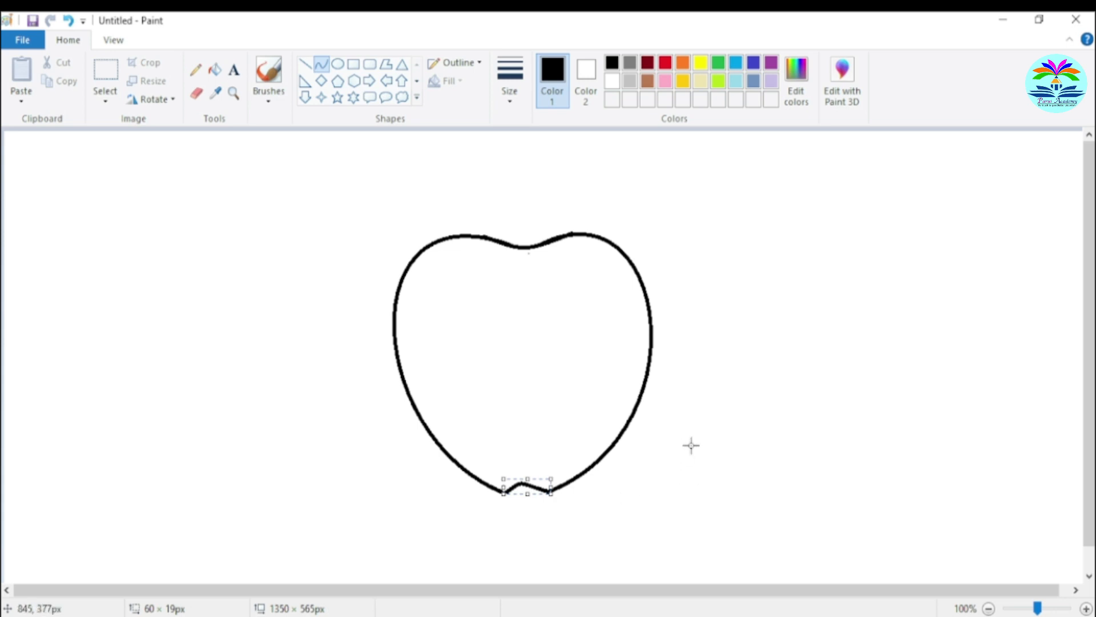
{"action": "left_click", "coordinate": [716, 469]}
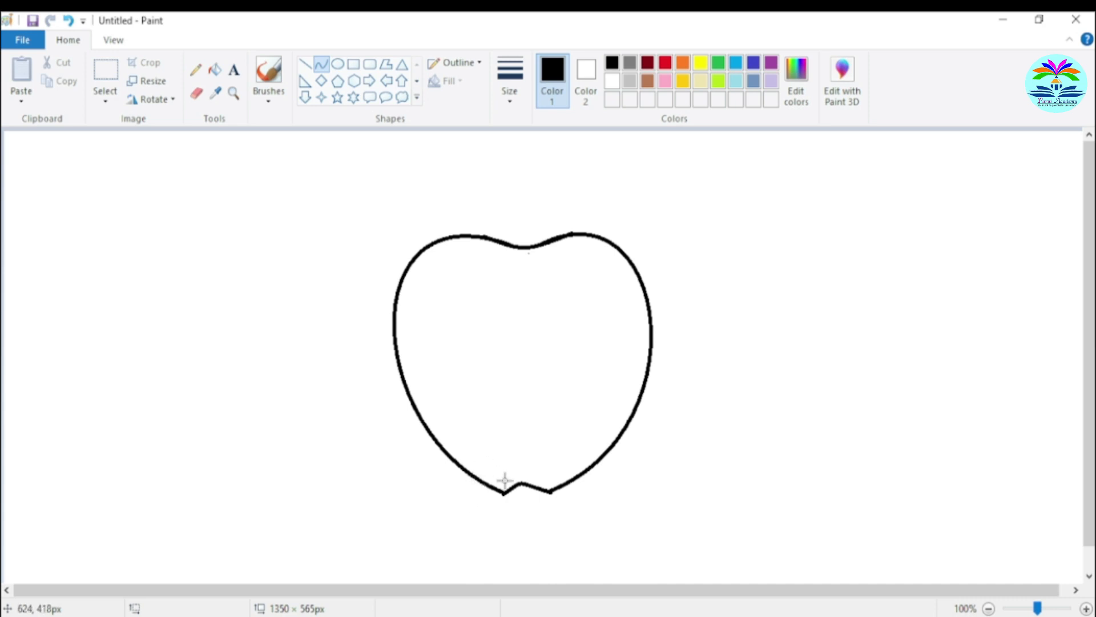
{"action": "key", "text": "ctrl+z"}
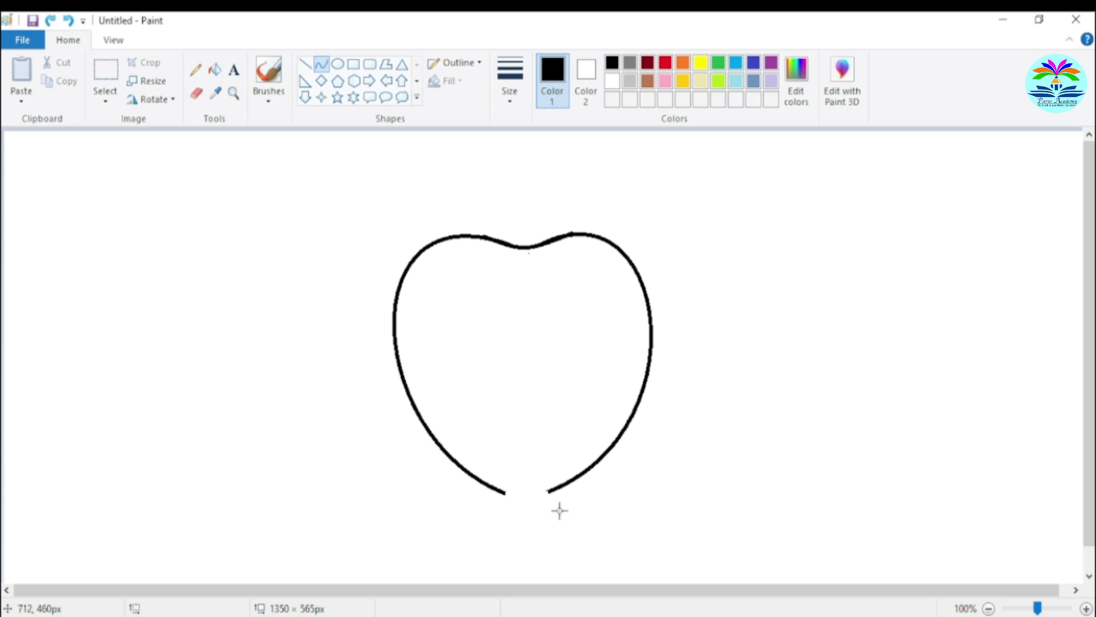
Bridge the gap at the apple's base with a shallow upward arch and erase the overlapping corners where it meets the sides
{"action": "left_click_drag", "start_coordinate": [495, 488], "coordinate": [520, 483]}
{"action": "mouse_move", "coordinate": [526, 483]}
{"action": "left_mouse_down"}
{"action": "mouse_move", "coordinate": [524, 467]}
{"action": "mouse_move", "coordinate": [529, 475]}
{"action": "left_mouse_up"}
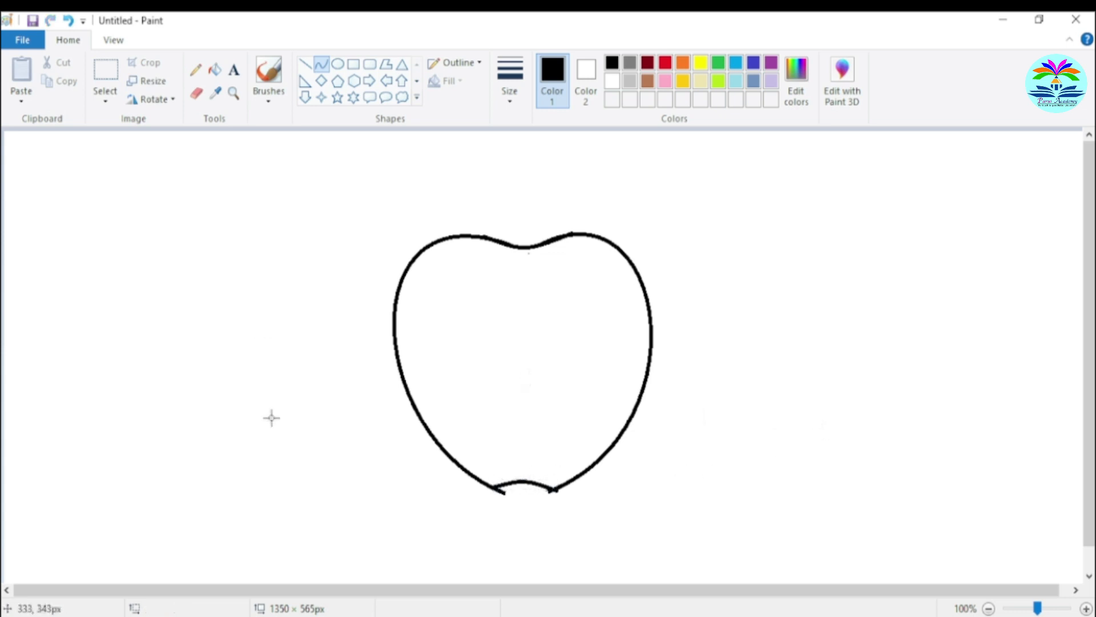
{"action": "left_click", "coordinate": [196, 93]}
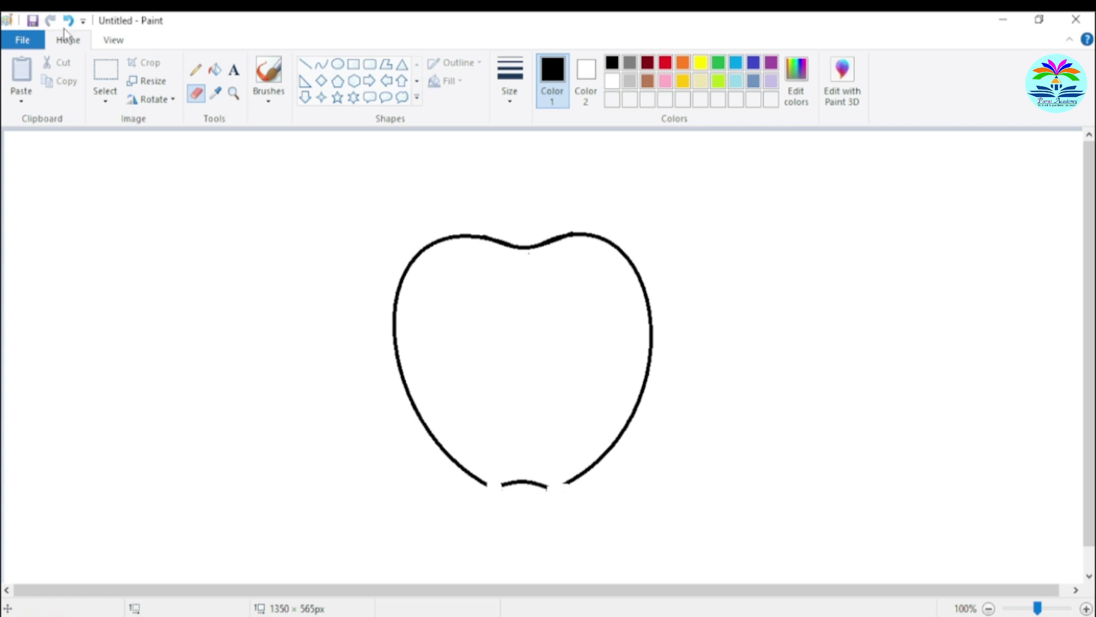
Join both ends of the base arch to the apple's sides with short rounded curves
{"action": "left_click", "coordinate": [322, 64]}
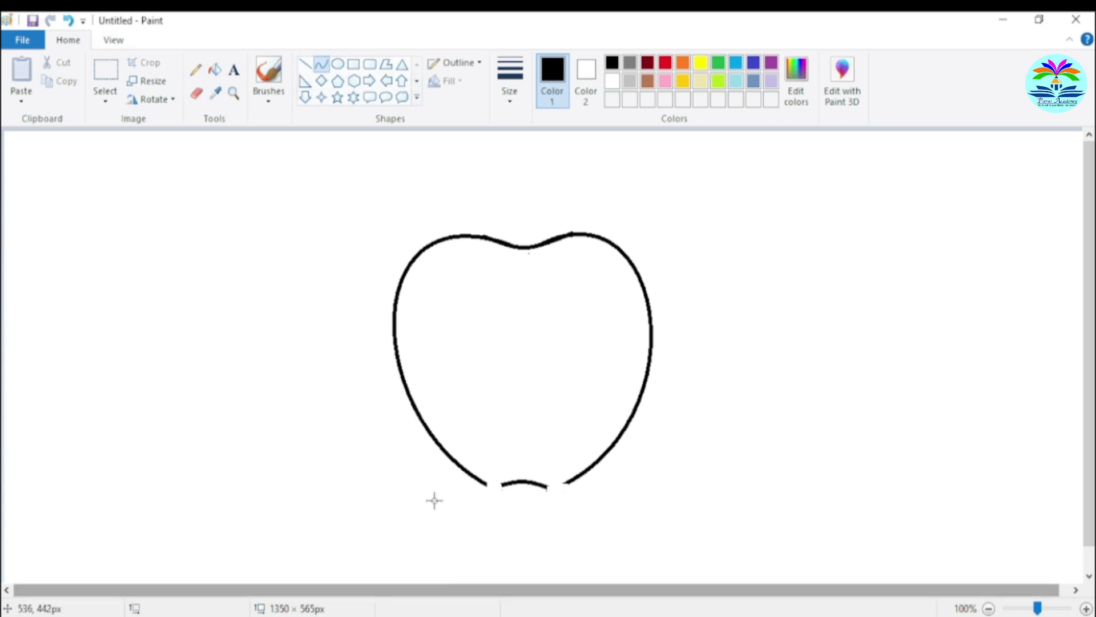
{"action": "mouse_move", "coordinate": [477, 480]}
{"action": "left_mouse_down"}
{"action": "mouse_move", "coordinate": [497, 482]}
{"action": "mouse_move", "coordinate": [489, 487]}
{"action": "left_mouse_up"}
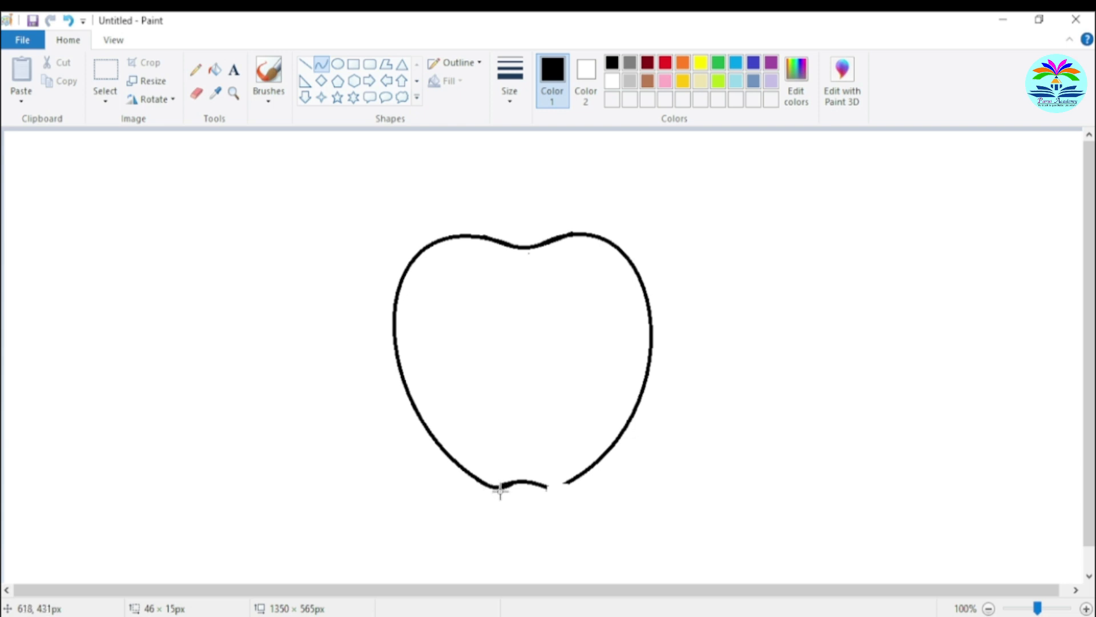
{"action": "left_click_drag", "start_coordinate": [496, 489], "coordinate": [497, 489]}
{"action": "left_click", "coordinate": [673, 496]}
{"action": "mouse_move", "coordinate": [540, 485]}
{"action": "left_mouse_down"}
{"action": "mouse_move", "coordinate": [591, 464]}
{"action": "mouse_move", "coordinate": [548, 482]}
{"action": "mouse_move", "coordinate": [569, 487]}
{"action": "left_mouse_up"}
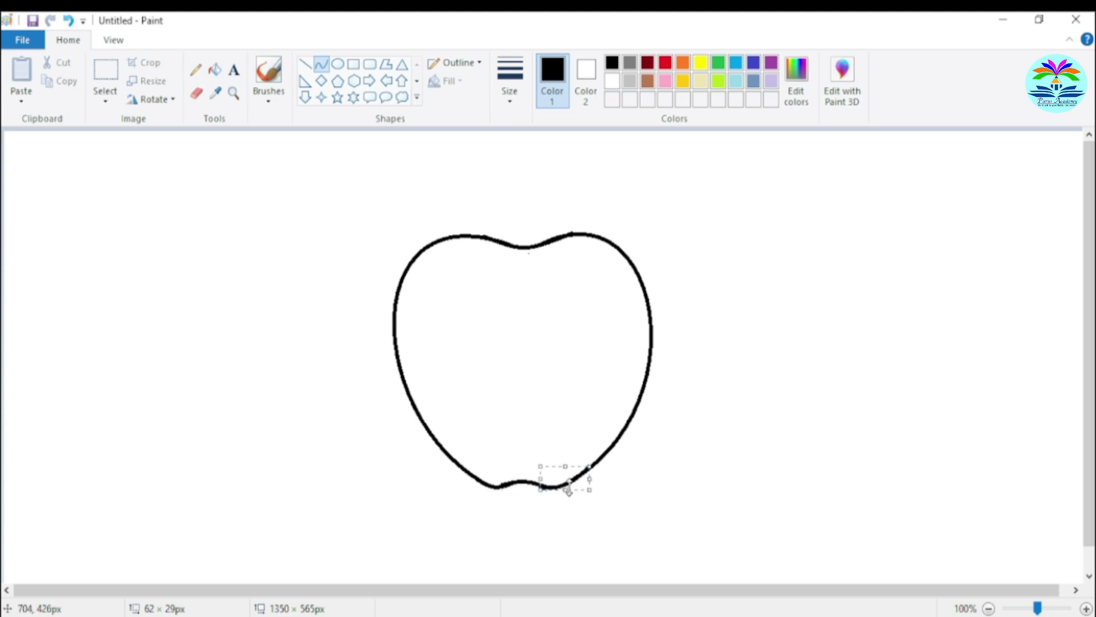
{"action": "left_click", "coordinate": [693, 425]}
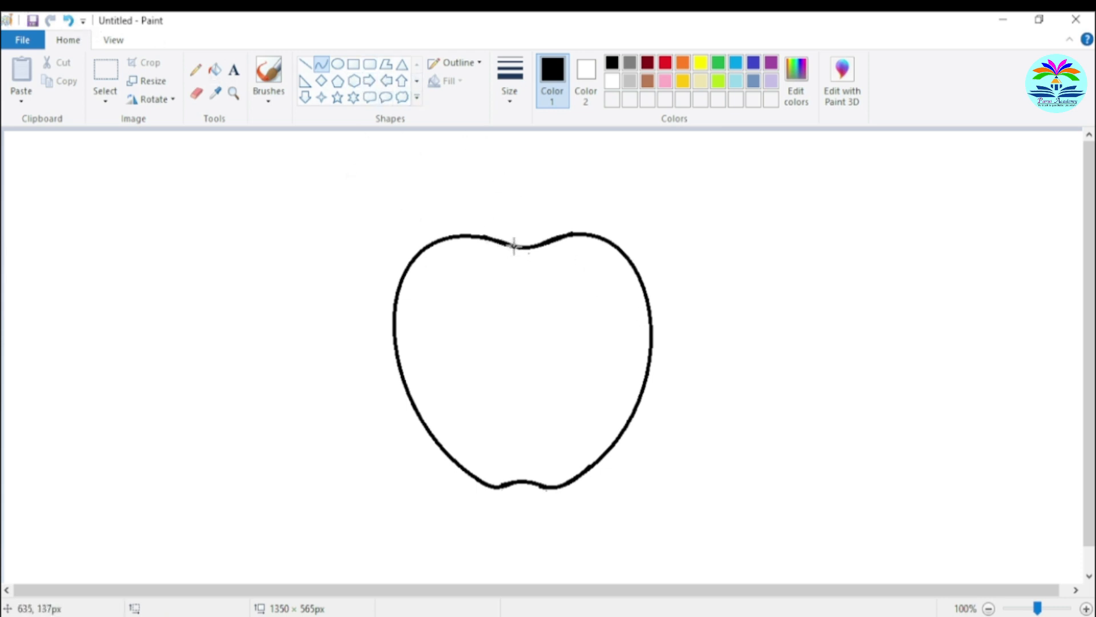
Draw the stem's left edge as a curve rising rightward from the apple's upper dip, and erase its excess horizontal end
{"action": "left_click_drag", "start_coordinate": [514, 246], "coordinate": [655, 142]}
{"action": "left_click_drag", "start_coordinate": [559, 182], "coordinate": [558, 142]}
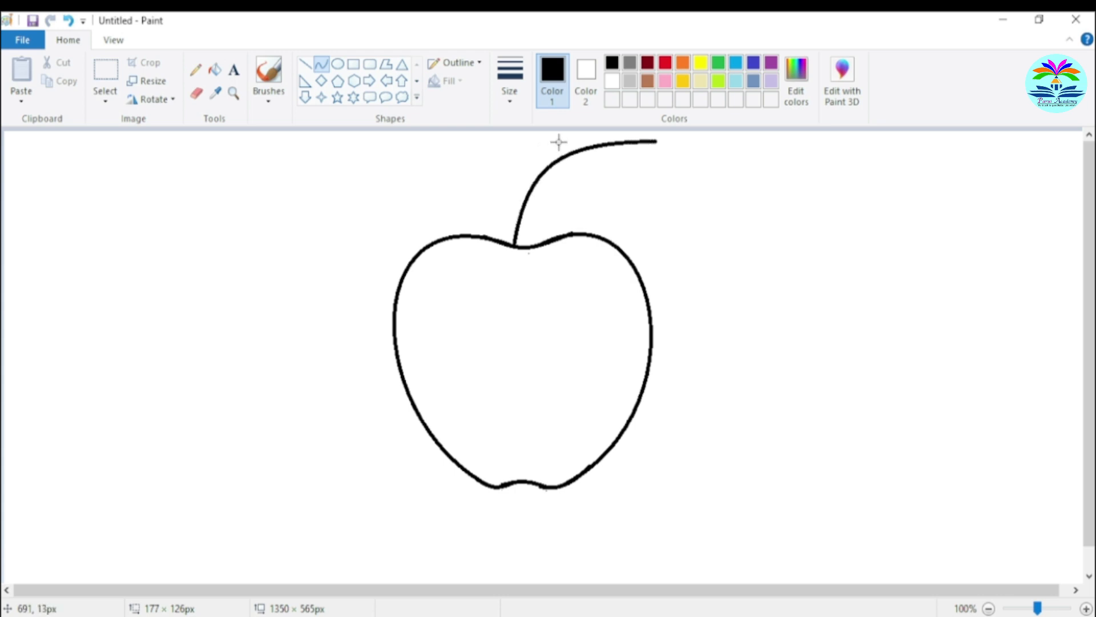
{"action": "left_click", "coordinate": [763, 252]}
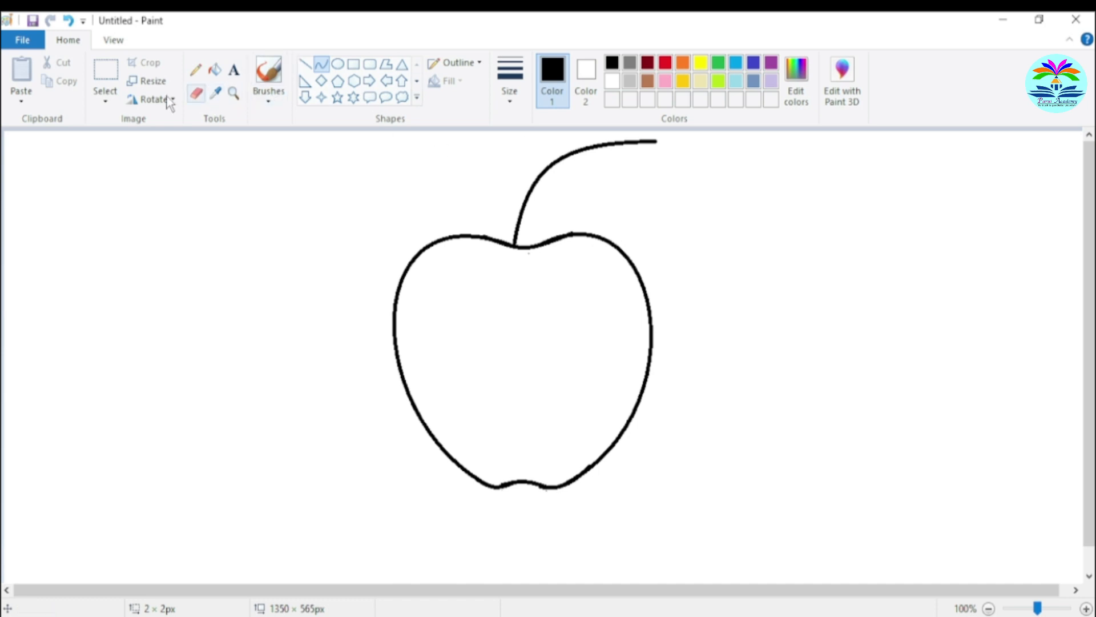
{"action": "left_click", "coordinate": [197, 93]}
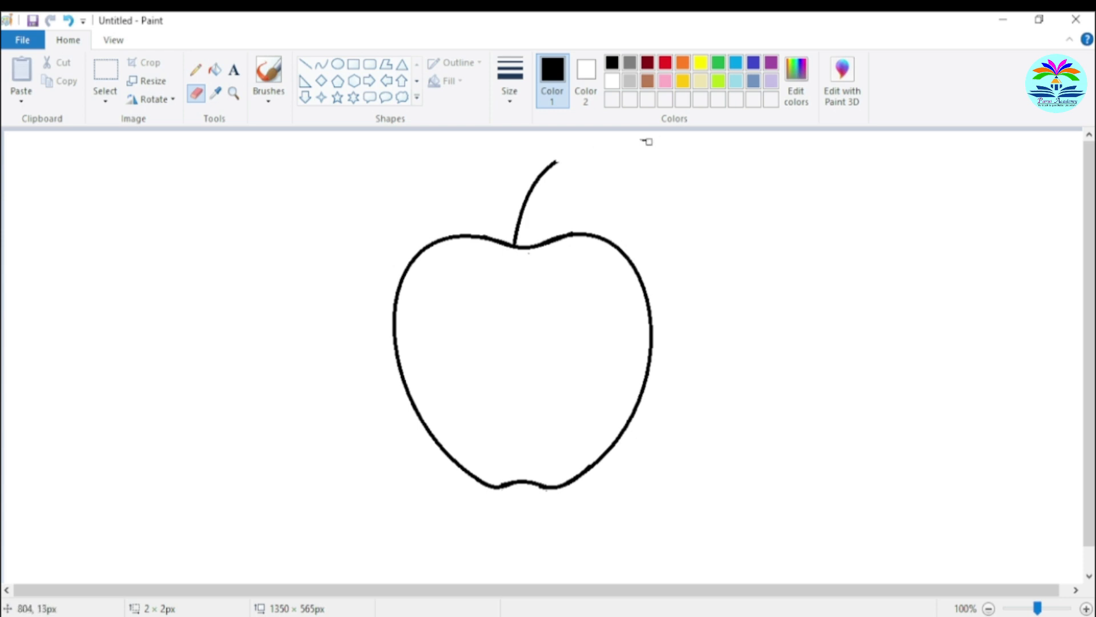
Draw the stem's right edge as a parallel curve about 67 × 96 px, starting just beside the first one
{"action": "left_click", "coordinate": [321, 64]}
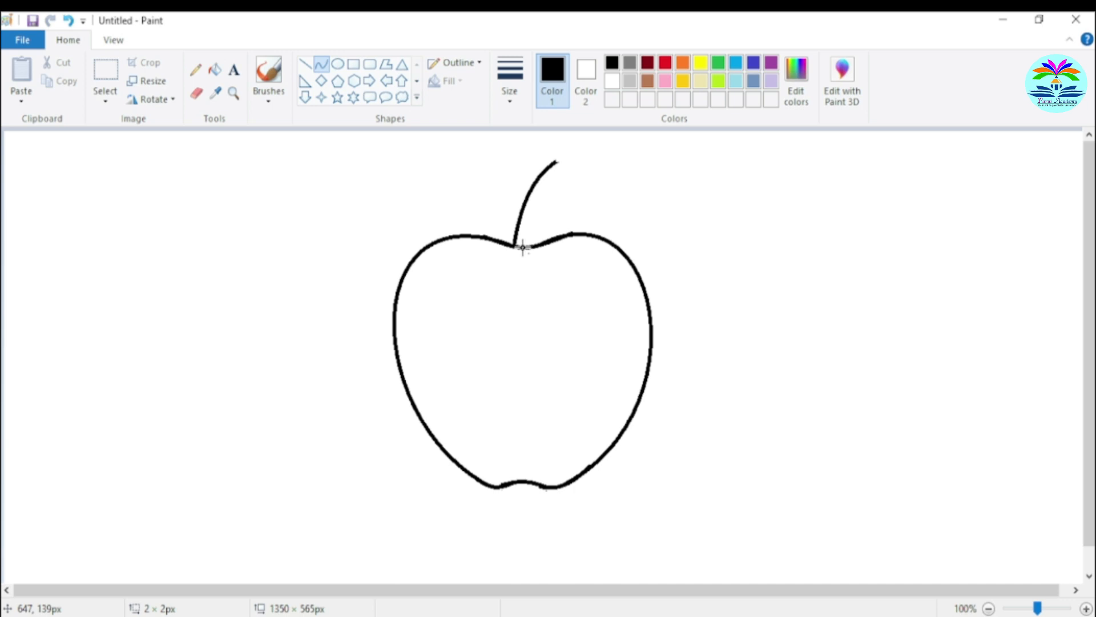
{"action": "left_click_drag", "start_coordinate": [518, 246], "coordinate": [540, 194]}
{"action": "left_click_drag", "start_coordinate": [539, 194], "coordinate": [532, 199]}
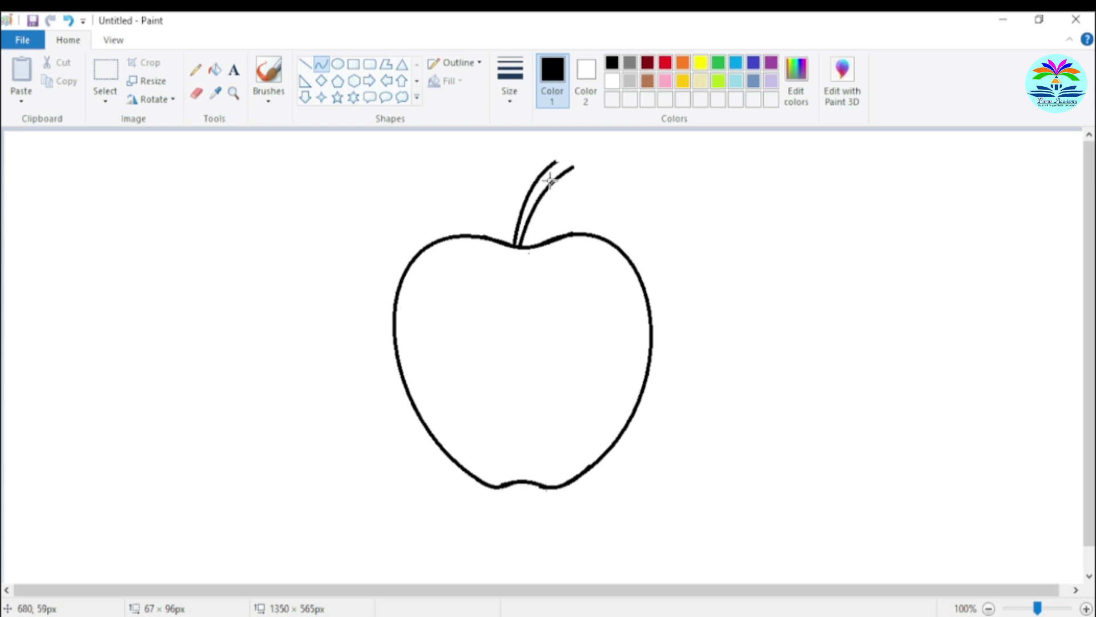
{"action": "left_click", "coordinate": [654, 187]}
Close the tip of the stem with short curves that form a small rounded cut end
{"action": "left_click_drag", "start_coordinate": [556, 161], "coordinate": [570, 166]}
{"action": "left_click", "coordinate": [565, 165]}
{"action": "left_click_drag", "start_coordinate": [556, 161], "coordinate": [576, 157]}
{"action": "left_click", "coordinate": [811, 253]}
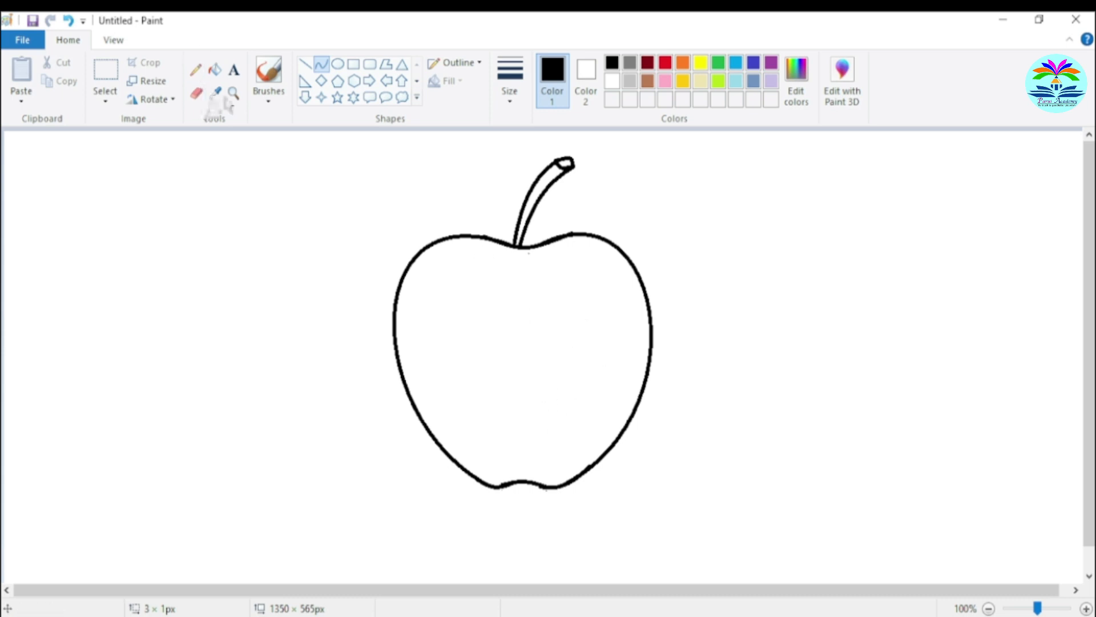
Try the Oil brush, Marker and Crayon with one short black stroke each in the blank area left of the apple
{"action": "left_click", "coordinate": [267, 103]}
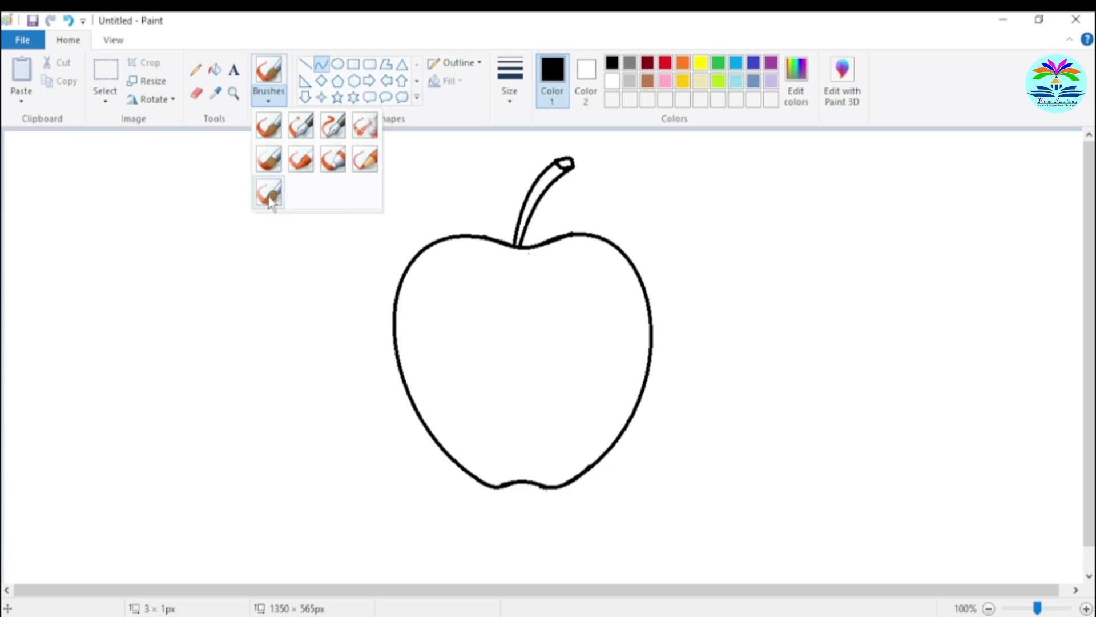
{"action": "left_click", "coordinate": [277, 170]}
{"action": "mouse_move", "coordinate": [108, 250]}
{"action": "left_mouse_down"}
{"action": "mouse_move", "coordinate": [132, 360]}
{"action": "mouse_move", "coordinate": [111, 292]}
{"action": "left_mouse_up"}
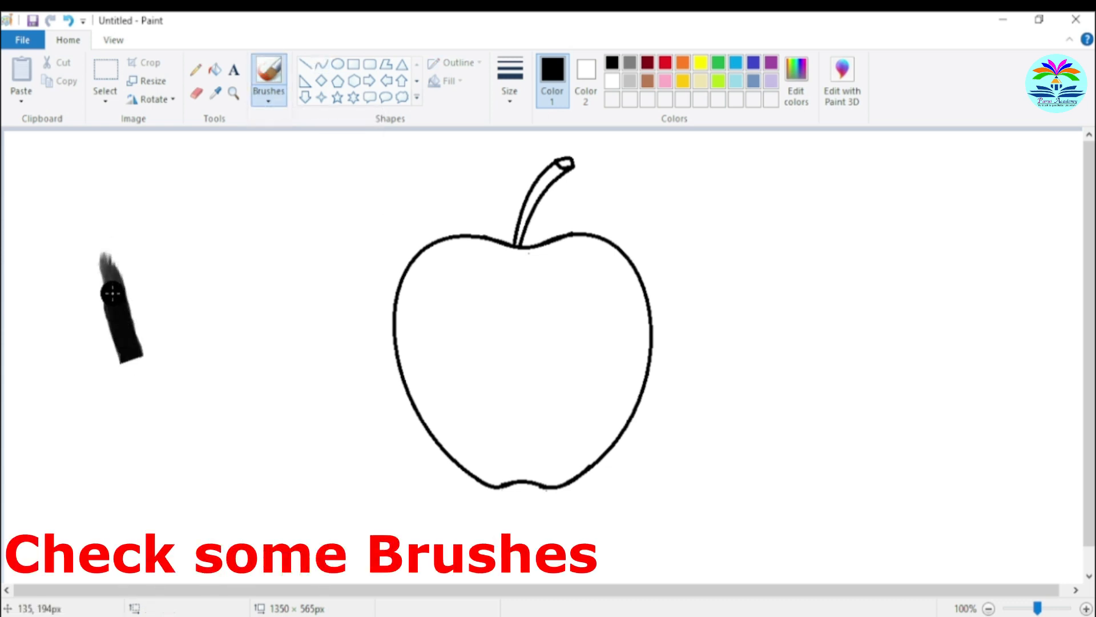
{"action": "left_click", "coordinate": [267, 103]}
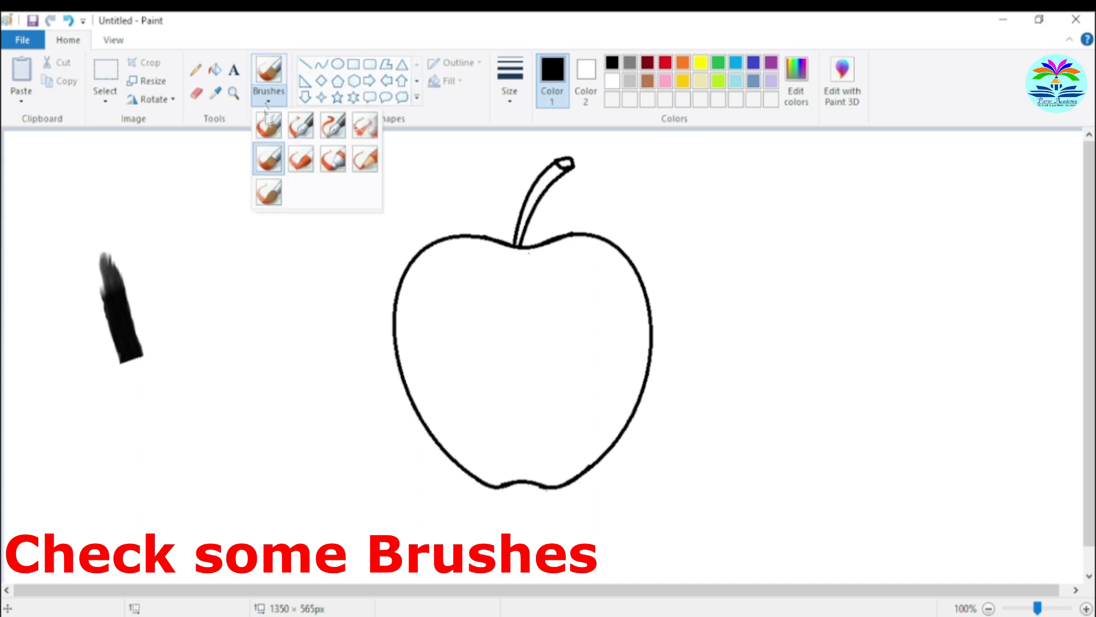
{"action": "left_click", "coordinate": [333, 159]}
{"action": "left_click_drag", "start_coordinate": [138, 196], "coordinate": [185, 277]}
{"action": "left_click", "coordinate": [267, 102]}
{"action": "left_click", "coordinate": [294, 162]}
{"action": "left_click_drag", "start_coordinate": [191, 197], "coordinate": [226, 266]}
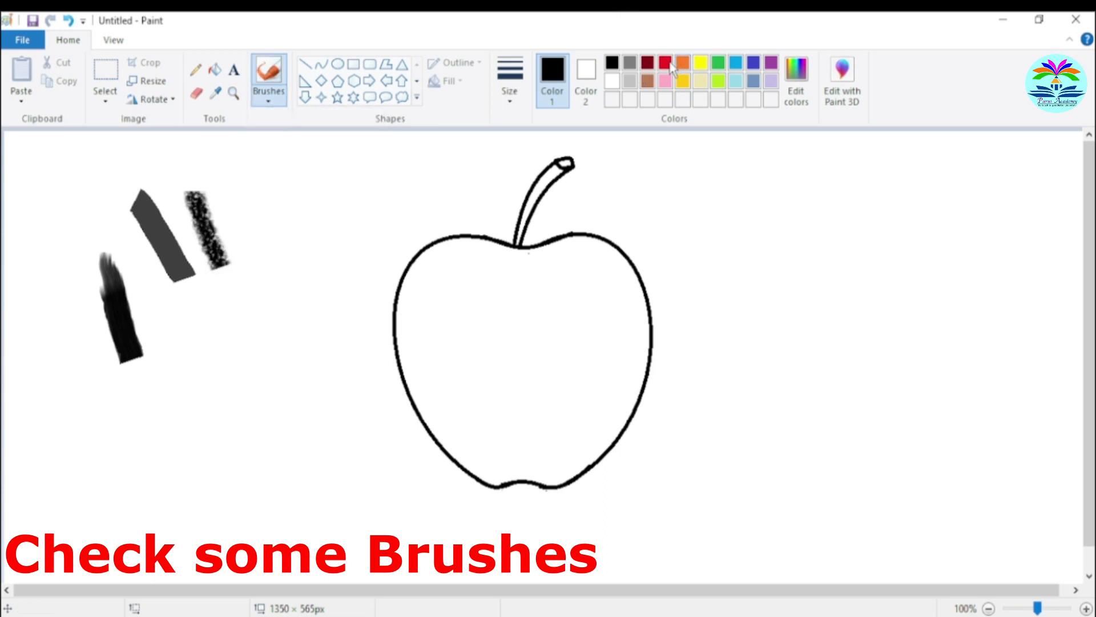
Paint a red Crayon band along the inside of the apple's outline on both sides and along the base
{"action": "left_click", "coordinate": [665, 63]}
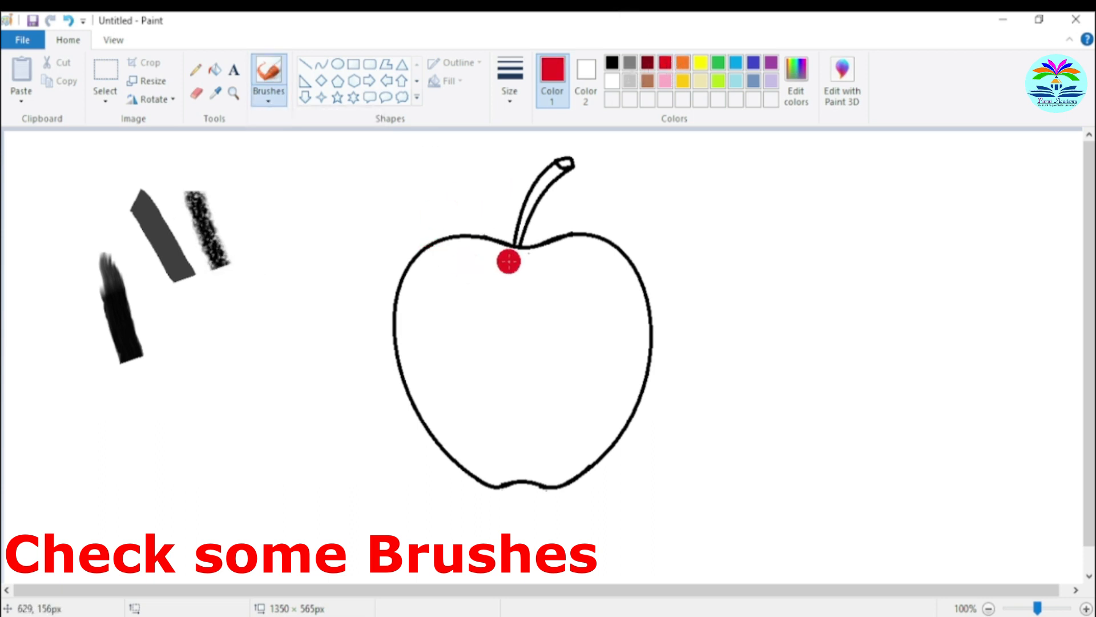
{"action": "mouse_move", "coordinate": [515, 272]}
{"action": "left_mouse_down"}
{"action": "mouse_move", "coordinate": [467, 250]}
{"action": "mouse_move", "coordinate": [426, 266]}
{"action": "mouse_move", "coordinate": [406, 317]}
{"action": "mouse_move", "coordinate": [413, 370]}
{"action": "mouse_move", "coordinate": [449, 442]}
{"action": "mouse_move", "coordinate": [479, 466]}
{"action": "mouse_move", "coordinate": [578, 465]}
{"action": "left_mouse_up"}
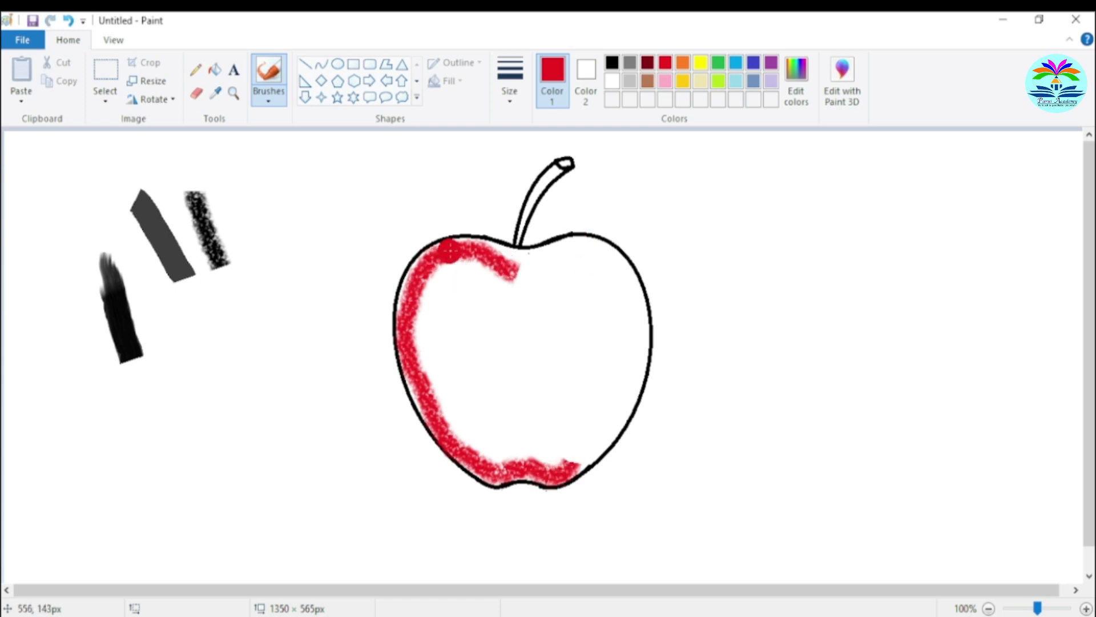
{"action": "mouse_move", "coordinate": [445, 254]}
{"action": "left_mouse_down"}
{"action": "mouse_move", "coordinate": [416, 267]}
{"action": "mouse_move", "coordinate": [402, 304]}
{"action": "mouse_move", "coordinate": [419, 383]}
{"action": "left_mouse_up"}
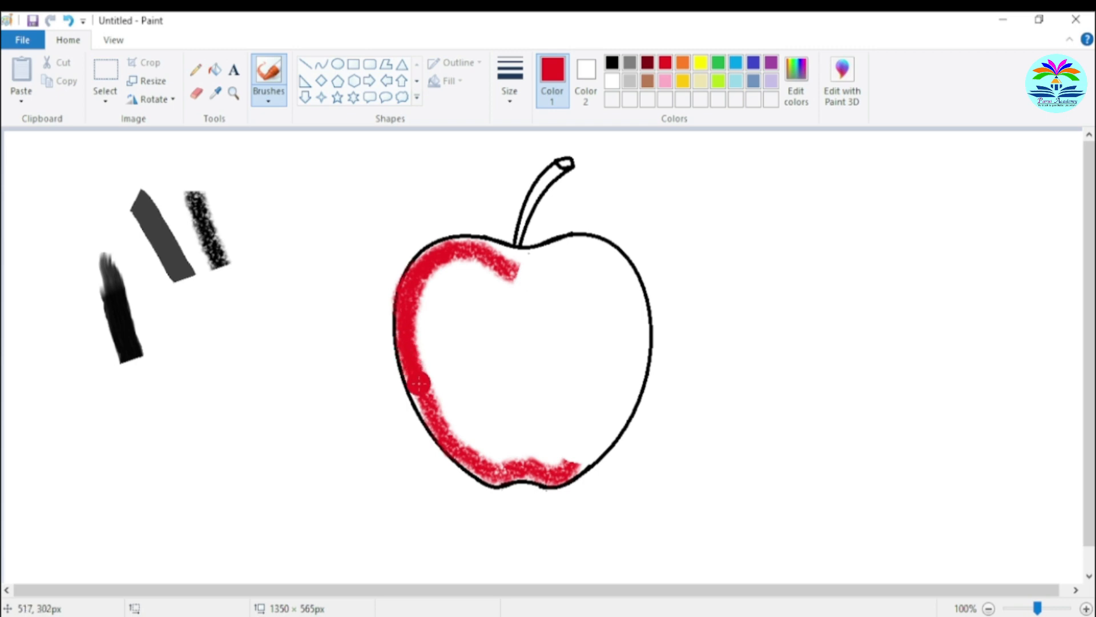
{"action": "mouse_move", "coordinate": [548, 279]}
{"action": "left_mouse_down"}
{"action": "mouse_move", "coordinate": [555, 258]}
{"action": "mouse_move", "coordinate": [586, 245]}
{"action": "mouse_move", "coordinate": [626, 276]}
{"action": "mouse_move", "coordinate": [638, 311]}
{"action": "mouse_move", "coordinate": [625, 400]}
{"action": "mouse_move", "coordinate": [595, 444]}
{"action": "mouse_move", "coordinate": [558, 467]}
{"action": "left_mouse_up"}
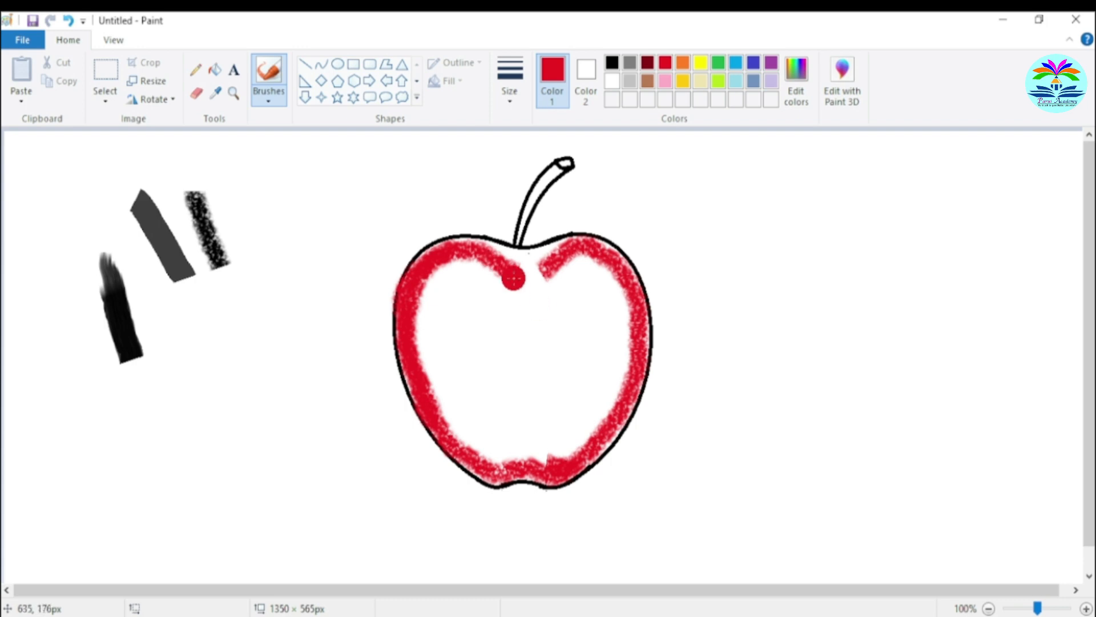
Fill the inside of the apple with curved vertical red Crayon strokes until most of the white area is covered
{"action": "mouse_move", "coordinate": [470, 250]}
{"action": "left_mouse_down"}
{"action": "mouse_move", "coordinate": [528, 258]}
{"action": "mouse_move", "coordinate": [573, 234]}
{"action": "mouse_move", "coordinate": [450, 241]}
{"action": "mouse_move", "coordinate": [473, 257]}
{"action": "mouse_move", "coordinate": [468, 349]}
{"action": "mouse_move", "coordinate": [472, 264]}
{"action": "mouse_move", "coordinate": [456, 342]}
{"action": "mouse_move", "coordinate": [425, 377]}
{"action": "mouse_move", "coordinate": [454, 262]}
{"action": "mouse_move", "coordinate": [481, 269]}
{"action": "mouse_move", "coordinate": [463, 287]}
{"action": "mouse_move", "coordinate": [435, 260]}
{"action": "mouse_move", "coordinate": [418, 303]}
{"action": "mouse_move", "coordinate": [468, 400]}
{"action": "mouse_move", "coordinate": [460, 285]}
{"action": "mouse_move", "coordinate": [479, 367]}
{"action": "mouse_move", "coordinate": [503, 280]}
{"action": "mouse_move", "coordinate": [530, 415]}
{"action": "left_mouse_up"}
{"action": "left_click_drag", "start_coordinate": [583, 265], "coordinate": [595, 423]}
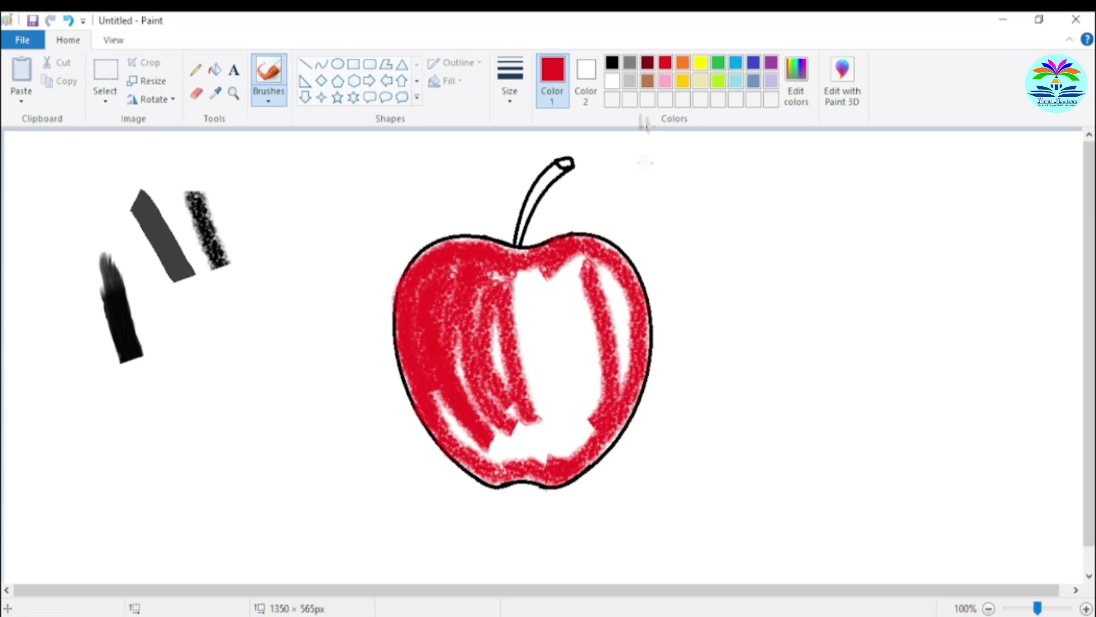
{"action": "left_click_drag", "start_coordinate": [564, 268], "coordinate": [571, 408]}
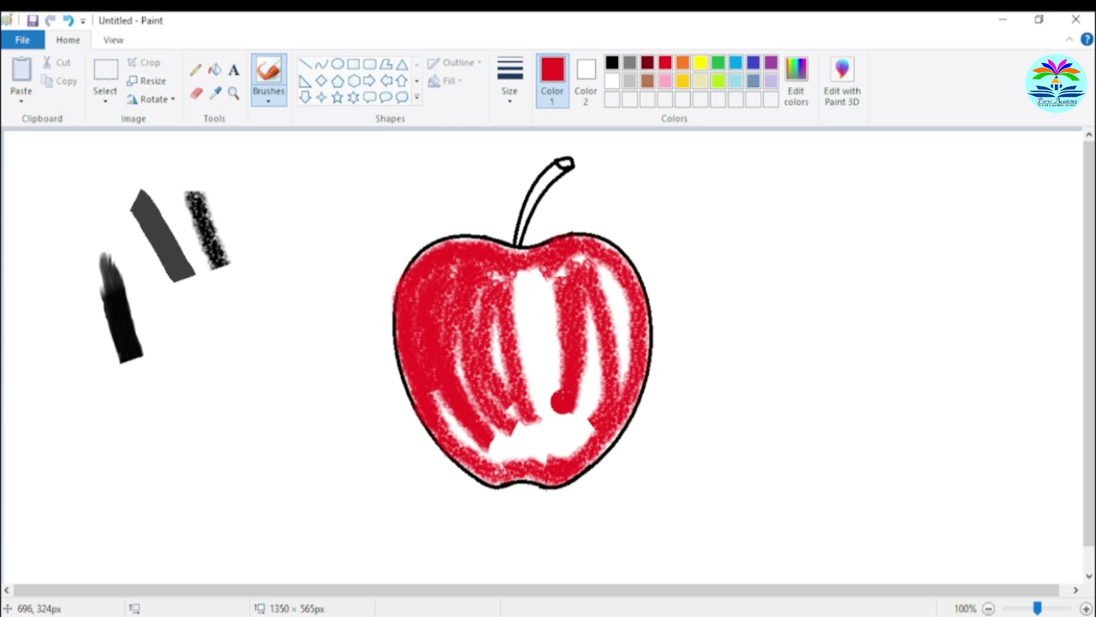
{"action": "mouse_move", "coordinate": [548, 273]}
{"action": "left_mouse_down"}
{"action": "mouse_move", "coordinate": [545, 380]}
{"action": "mouse_move", "coordinate": [535, 275]}
{"action": "mouse_move", "coordinate": [531, 401]}
{"action": "mouse_move", "coordinate": [531, 273]}
{"action": "mouse_move", "coordinate": [517, 285]}
{"action": "mouse_move", "coordinate": [520, 272]}
{"action": "mouse_move", "coordinate": [525, 392]}
{"action": "left_mouse_up"}
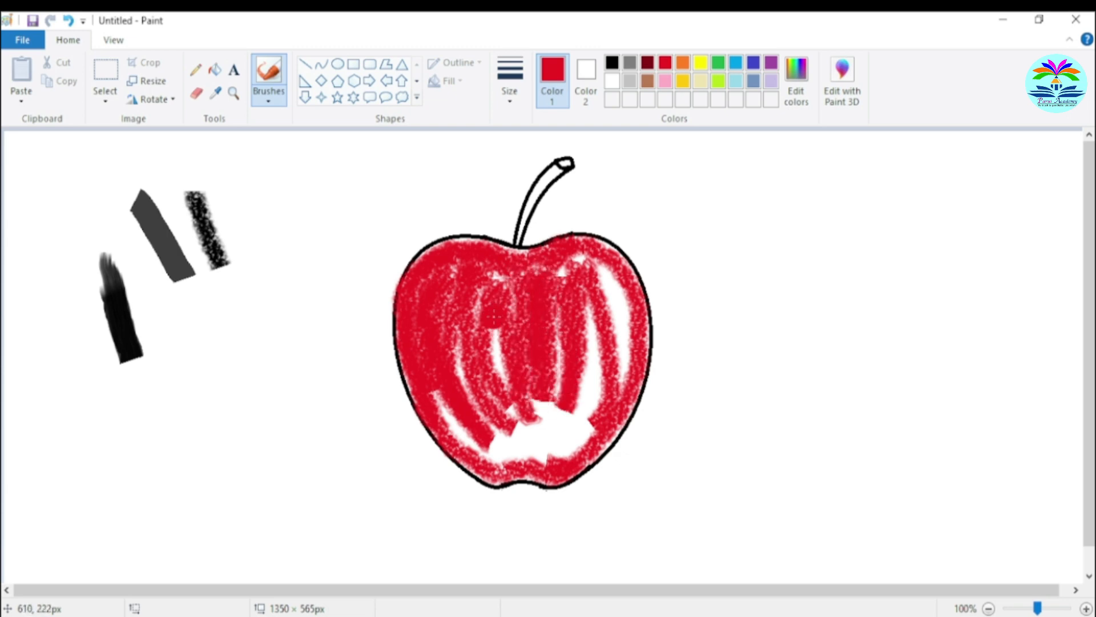
{"action": "left_click_drag", "start_coordinate": [495, 312], "coordinate": [528, 431]}
{"action": "mouse_move", "coordinate": [460, 349]}
{"action": "left_mouse_down"}
{"action": "mouse_move", "coordinate": [505, 452]}
{"action": "mouse_move", "coordinate": [433, 393]}
{"action": "mouse_move", "coordinate": [455, 429]}
{"action": "mouse_move", "coordinate": [443, 403]}
{"action": "mouse_move", "coordinate": [496, 453]}
{"action": "left_mouse_up"}
{"action": "mouse_move", "coordinate": [552, 274]}
{"action": "left_mouse_down"}
{"action": "mouse_move", "coordinate": [628, 268]}
{"action": "mouse_move", "coordinate": [565, 434]}
{"action": "mouse_move", "coordinate": [588, 423]}
{"action": "mouse_move", "coordinate": [516, 440]}
{"action": "mouse_move", "coordinate": [576, 419]}
{"action": "mouse_move", "coordinate": [547, 448]}
{"action": "mouse_move", "coordinate": [600, 394]}
{"action": "mouse_move", "coordinate": [550, 429]}
{"action": "mouse_move", "coordinate": [596, 415]}
{"action": "mouse_move", "coordinate": [514, 459]}
{"action": "left_mouse_up"}
{"action": "mouse_move", "coordinate": [509, 271]}
{"action": "left_mouse_down"}
{"action": "mouse_move", "coordinate": [539, 268]}
{"action": "mouse_move", "coordinate": [502, 303]}
{"action": "mouse_move", "coordinate": [557, 290]}
{"action": "mouse_move", "coordinate": [557, 393]}
{"action": "left_mouse_up"}
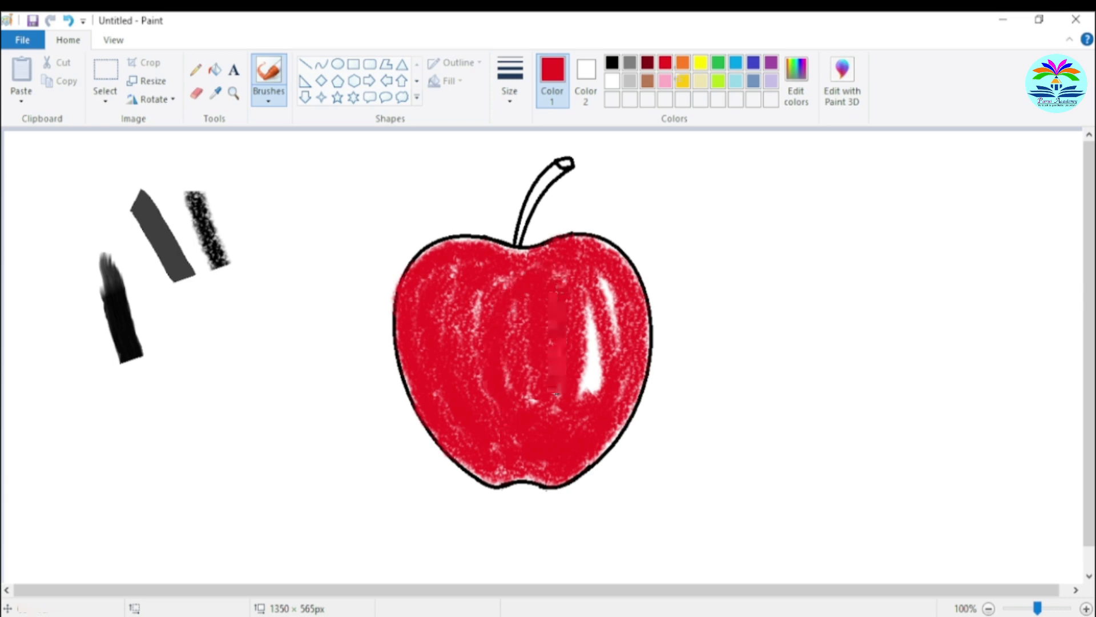
Mix an orange-red with hue 5, saturation 217 and luminosity 123, add it to the custom colors and make it the drawing colour
{"action": "left_click", "coordinate": [684, 63]}
{"action": "left_click", "coordinate": [796, 79]}
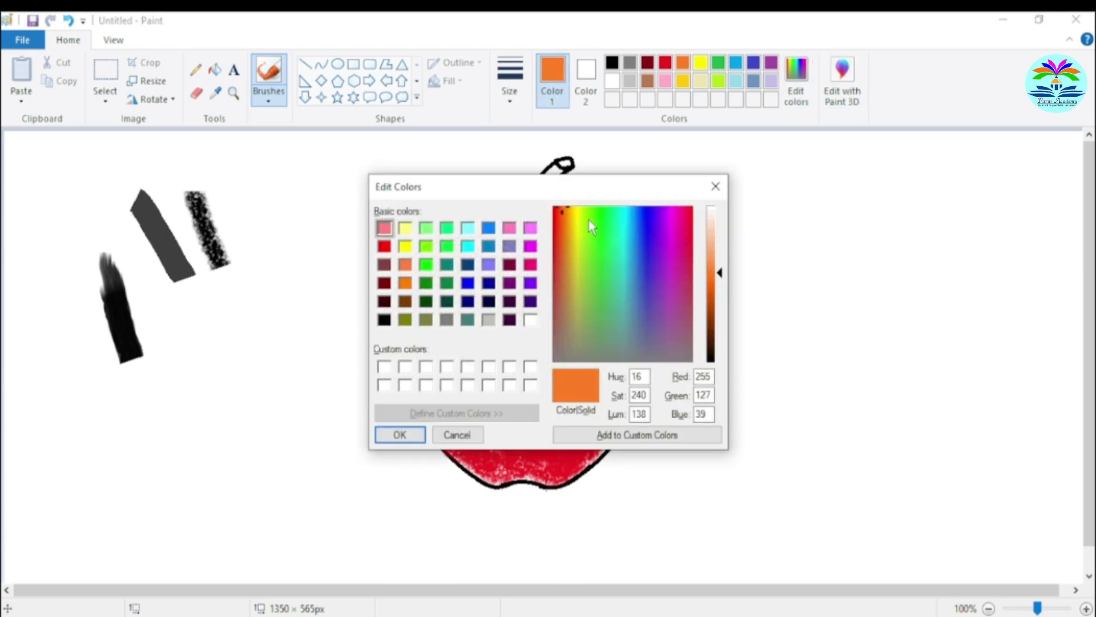
{"action": "left_click", "coordinate": [557, 222]}
{"action": "left_click_drag", "start_coordinate": [725, 272], "coordinate": [717, 247]}
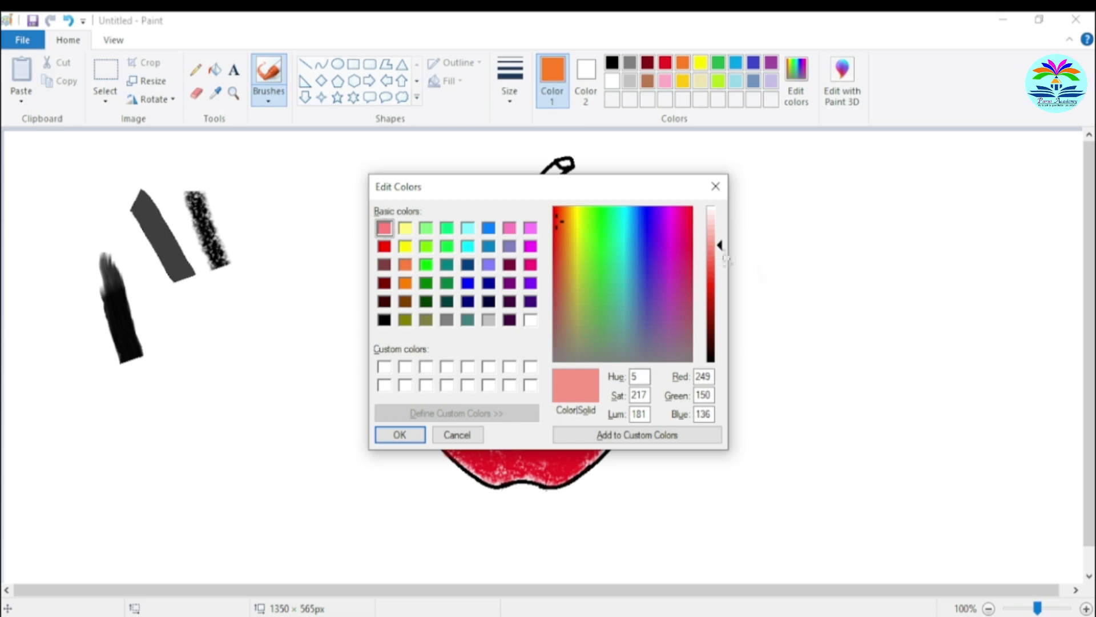
{"action": "left_click_drag", "start_coordinate": [720, 246], "coordinate": [719, 290]}
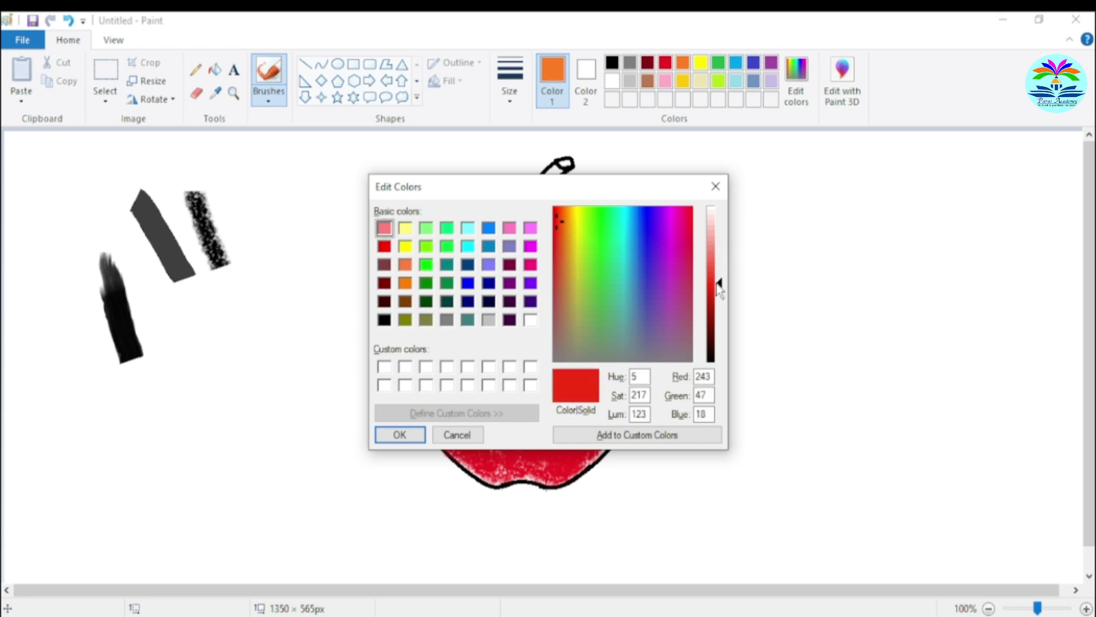
{"action": "left_click", "coordinate": [648, 435]}
{"action": "left_click", "coordinate": [399, 435]}
Shade the apple's right half, centre and base with orange-red Crayon strokes, adding a few streaks on its left side
{"action": "mouse_move", "coordinate": [588, 291]}
{"action": "left_mouse_down"}
{"action": "mouse_move", "coordinate": [588, 390]}
{"action": "mouse_move", "coordinate": [599, 275]}
{"action": "mouse_move", "coordinate": [622, 336]}
{"action": "mouse_move", "coordinate": [600, 343]}
{"action": "mouse_move", "coordinate": [573, 287]}
{"action": "mouse_move", "coordinate": [565, 394]}
{"action": "left_mouse_up"}
{"action": "mouse_move", "coordinate": [591, 314]}
{"action": "left_mouse_down"}
{"action": "mouse_move", "coordinate": [593, 394]}
{"action": "mouse_move", "coordinate": [562, 273]}
{"action": "mouse_move", "coordinate": [573, 243]}
{"action": "mouse_move", "coordinate": [614, 247]}
{"action": "mouse_move", "coordinate": [637, 357]}
{"action": "mouse_move", "coordinate": [594, 463]}
{"action": "left_mouse_up"}
{"action": "mouse_move", "coordinate": [522, 288]}
{"action": "left_mouse_down"}
{"action": "mouse_move", "coordinate": [503, 263]}
{"action": "mouse_move", "coordinate": [466, 392]}
{"action": "mouse_move", "coordinate": [529, 312]}
{"action": "mouse_move", "coordinate": [525, 394]}
{"action": "left_mouse_up"}
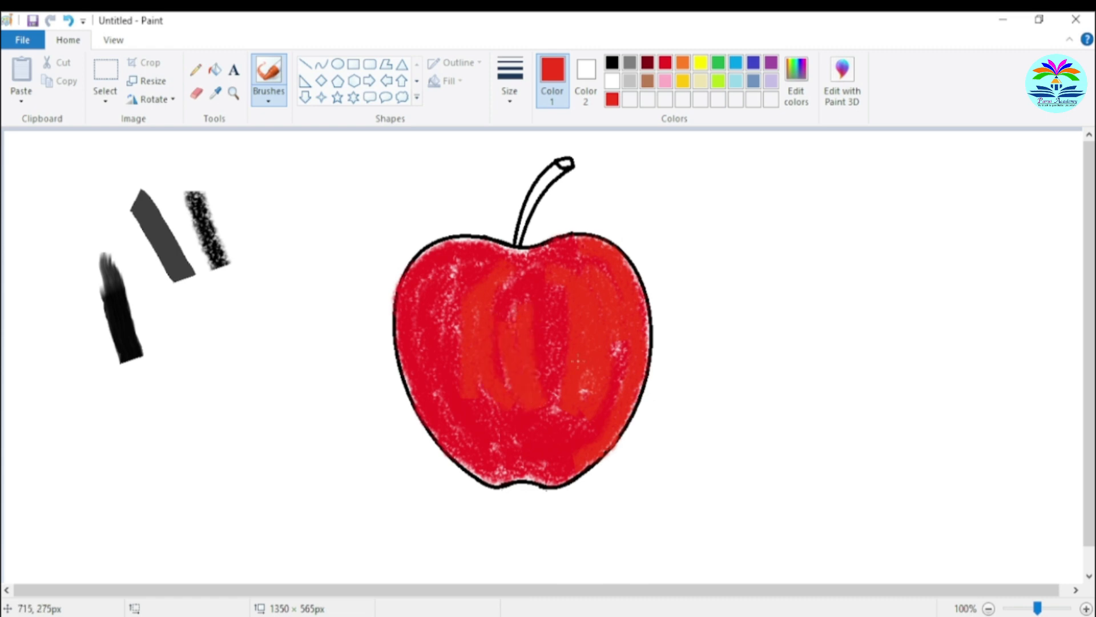
{"action": "left_click_drag", "start_coordinate": [616, 318], "coordinate": [615, 399]}
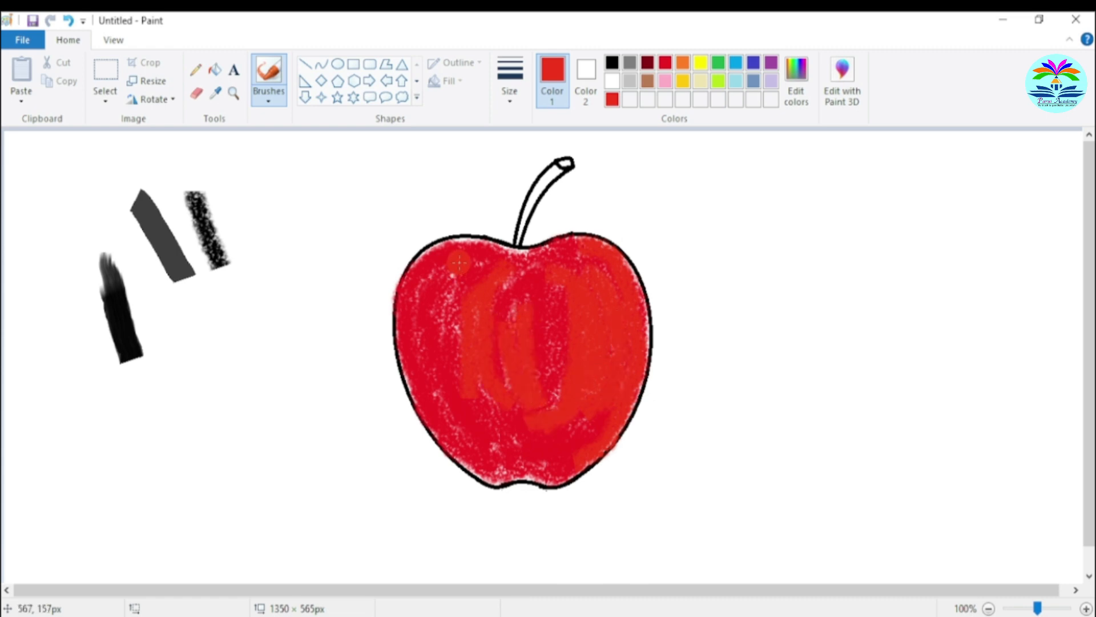
{"action": "mouse_move", "coordinate": [458, 262]}
{"action": "left_mouse_down"}
{"action": "mouse_move", "coordinate": [471, 391]}
{"action": "mouse_move", "coordinate": [501, 427]}
{"action": "left_mouse_up"}
{"action": "left_click", "coordinate": [471, 462]}
{"action": "left_click_drag", "start_coordinate": [471, 462], "coordinate": [585, 431]}
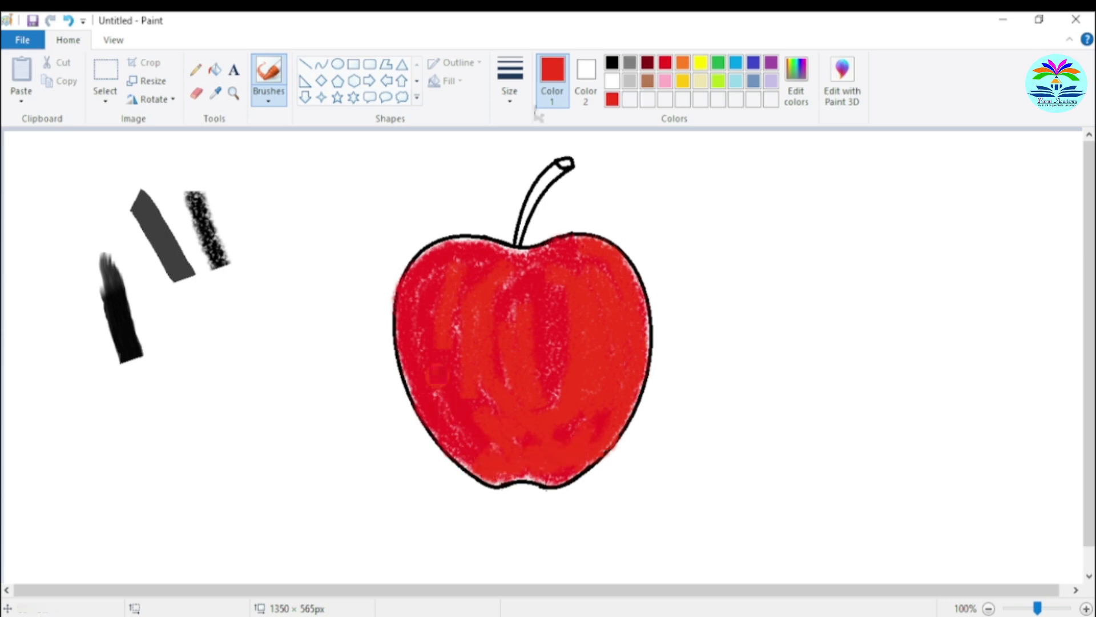
Blend red Crayon strokes over the apple's centre and left side, and cover the white gaps along its base and upper-left edge
{"action": "left_click", "coordinate": [666, 61]}
{"action": "mouse_move", "coordinate": [528, 298]}
{"action": "left_mouse_down"}
{"action": "mouse_move", "coordinate": [538, 418]}
{"action": "mouse_move", "coordinate": [515, 308]}
{"action": "left_mouse_up"}
{"action": "mouse_move", "coordinate": [464, 304]}
{"action": "left_mouse_down"}
{"action": "mouse_move", "coordinate": [469, 402]}
{"action": "mouse_move", "coordinate": [439, 305]}
{"action": "mouse_move", "coordinate": [471, 410]}
{"action": "left_mouse_up"}
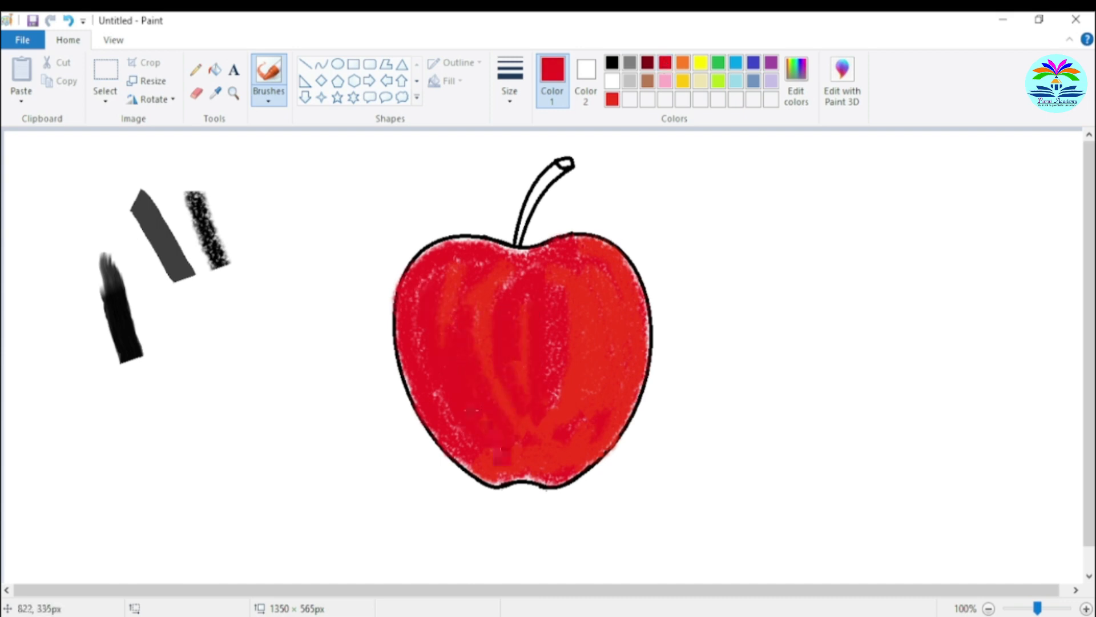
{"action": "mouse_move", "coordinate": [446, 410]}
{"action": "left_mouse_down"}
{"action": "mouse_move", "coordinate": [453, 435]}
{"action": "mouse_move", "coordinate": [504, 476]}
{"action": "mouse_move", "coordinate": [541, 478]}
{"action": "left_mouse_up"}
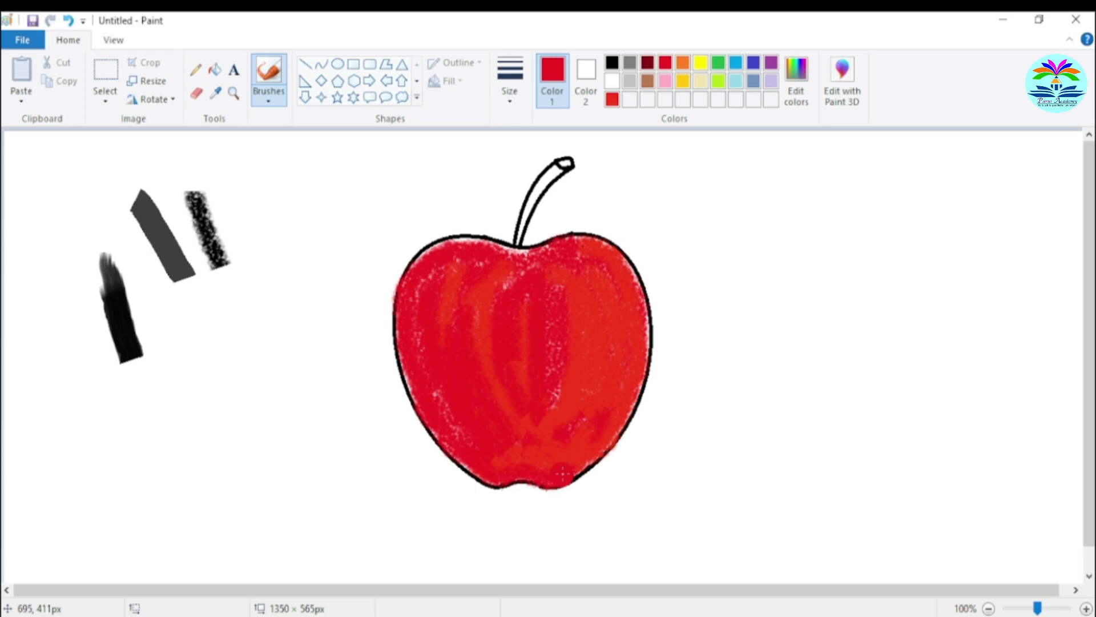
{"action": "mouse_move", "coordinate": [527, 250]}
{"action": "left_mouse_down"}
{"action": "mouse_move", "coordinate": [464, 237]}
{"action": "mouse_move", "coordinate": [434, 240]}
{"action": "mouse_move", "coordinate": [416, 257]}
{"action": "left_mouse_up"}
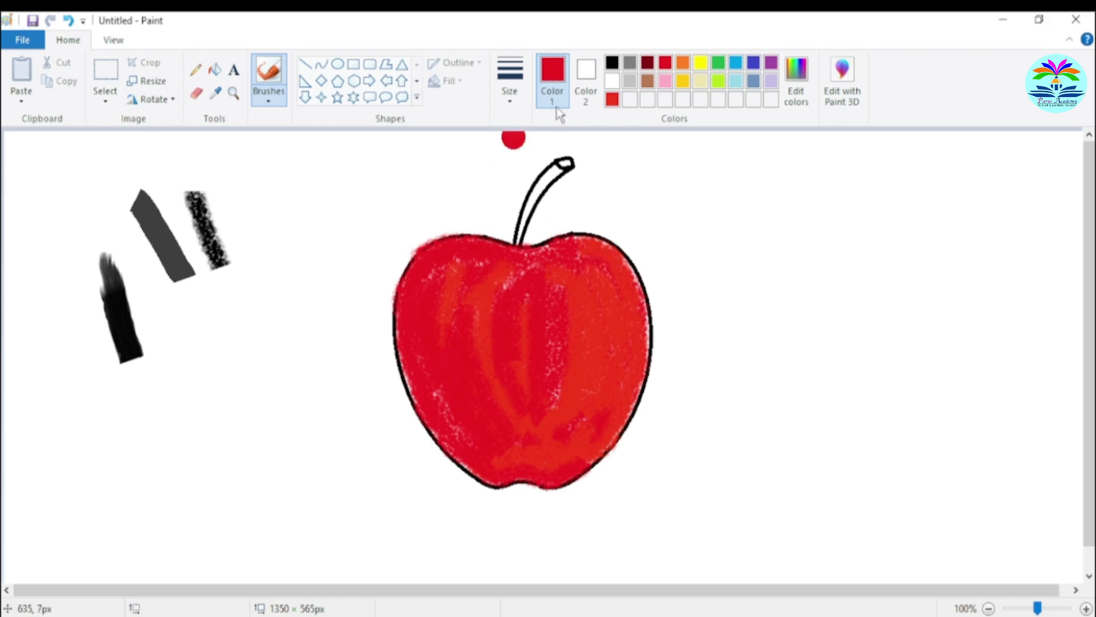
Add the basic dark red (red 128, green 0, blue 0) to the custom colors and make it the drawing colour
{"action": "left_click", "coordinate": [718, 62]}
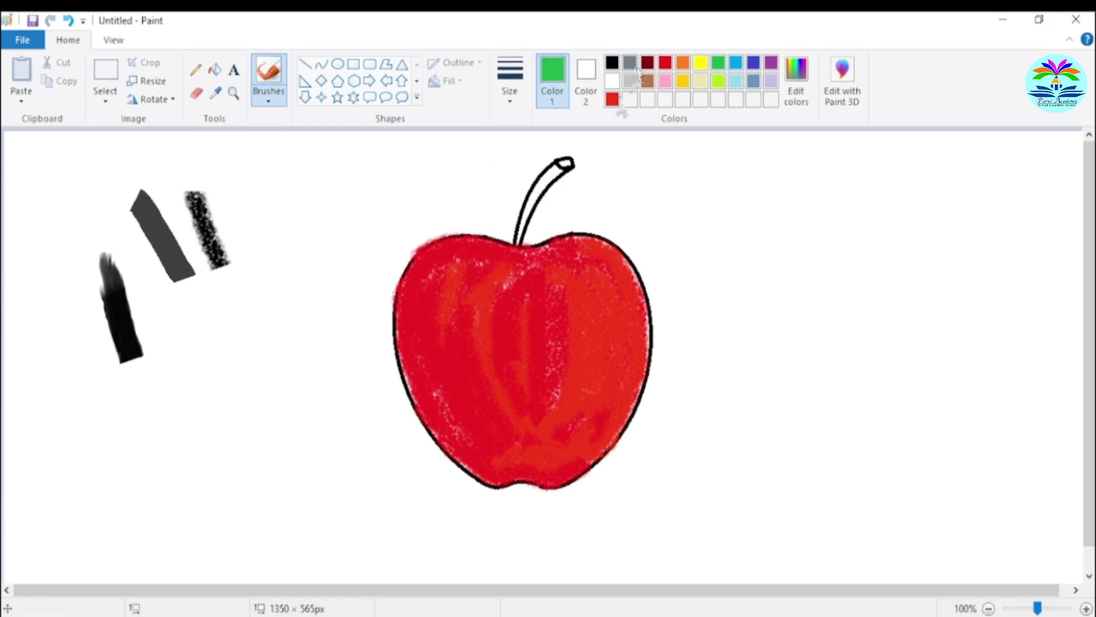
{"action": "left_click", "coordinate": [807, 84]}
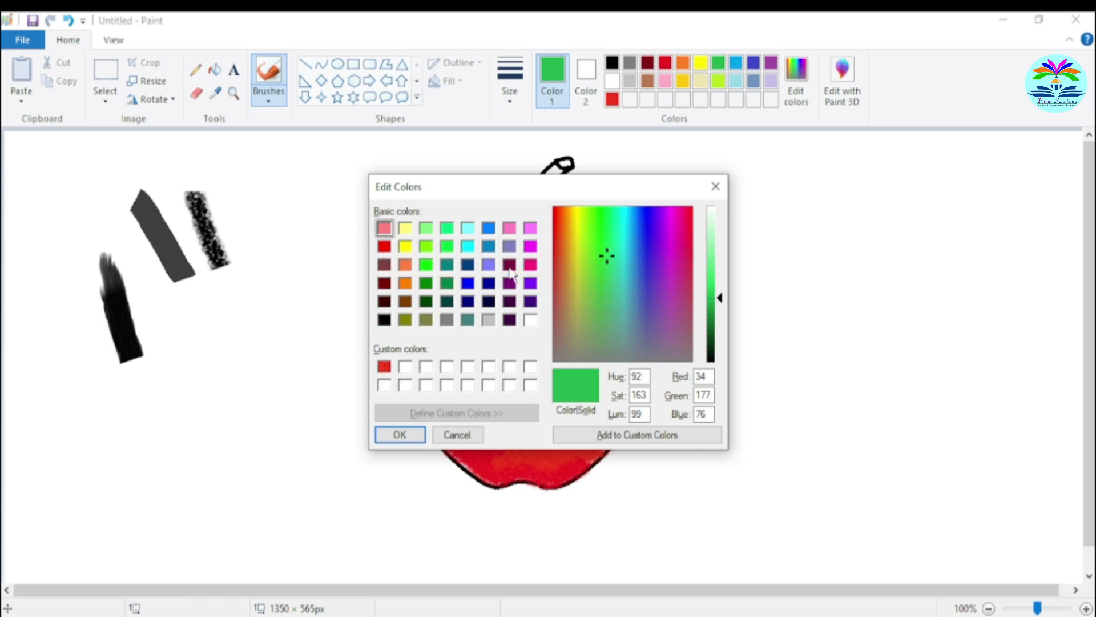
{"action": "left_click", "coordinate": [384, 284]}
{"action": "left_click", "coordinate": [636, 435]}
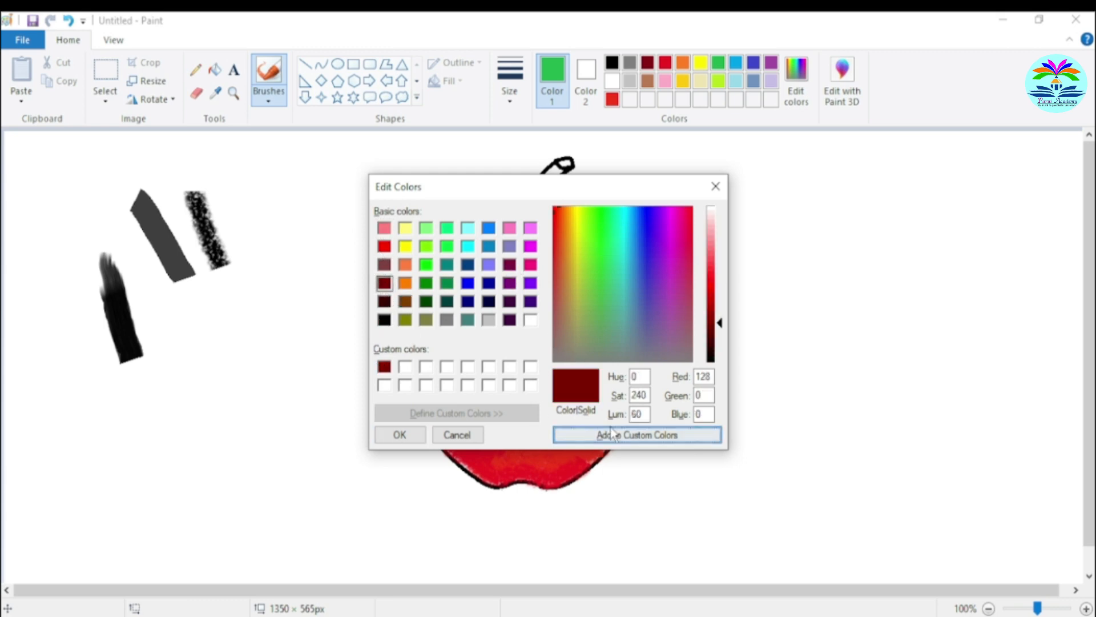
{"action": "left_click", "coordinate": [399, 435]}
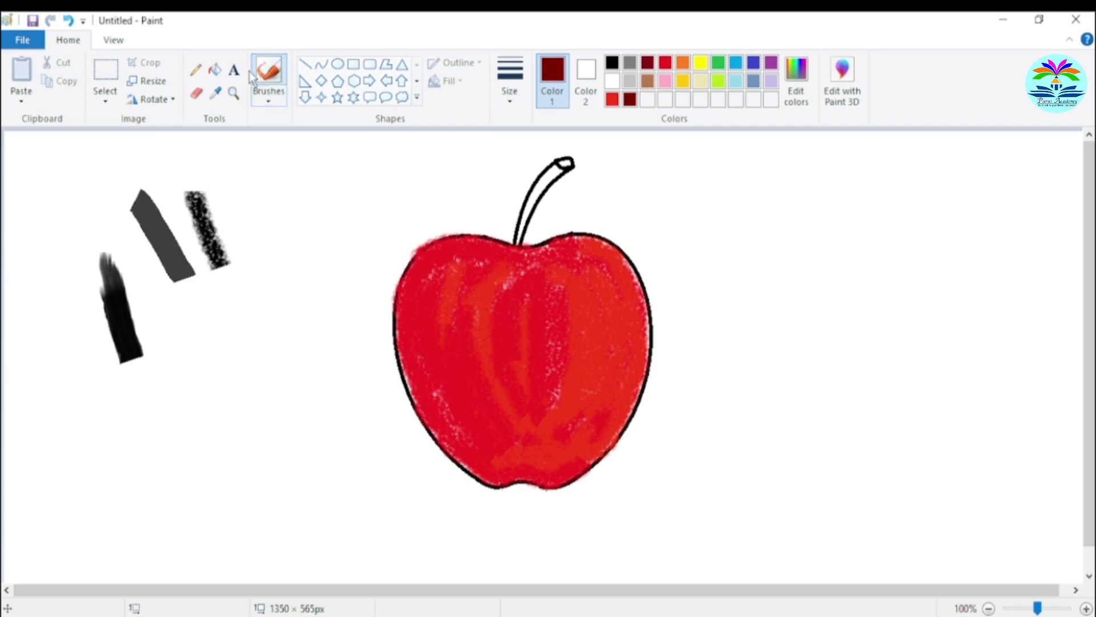
Fill the apple's stem and its cut tip with dark red
{"action": "left_click", "coordinate": [214, 70]}
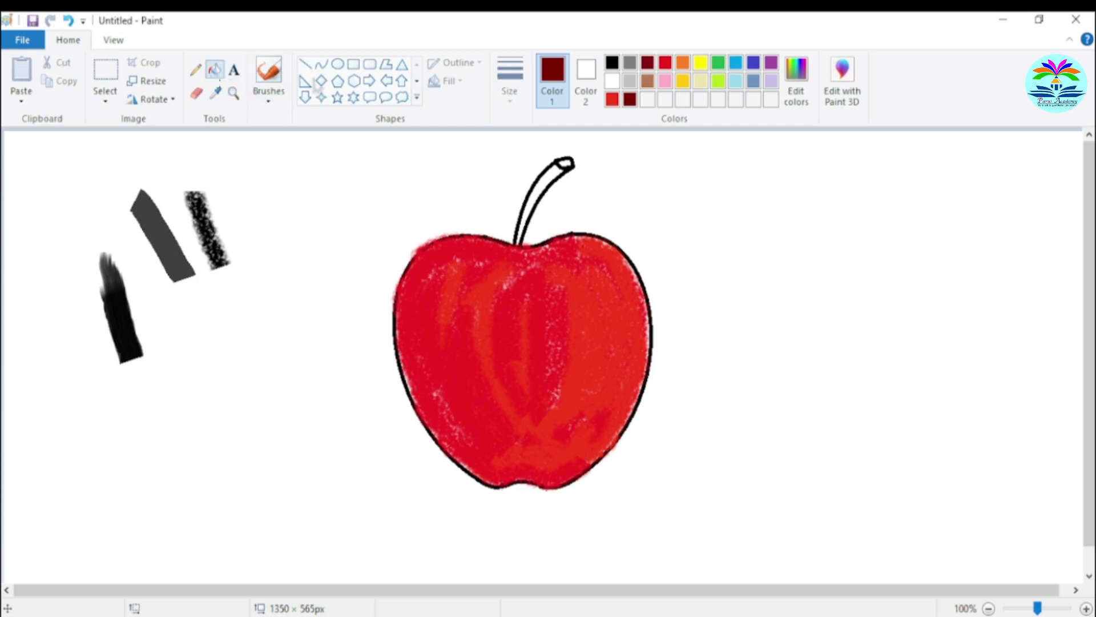
{"action": "left_click", "coordinate": [554, 173]}
{"action": "left_click", "coordinate": [569, 163]}
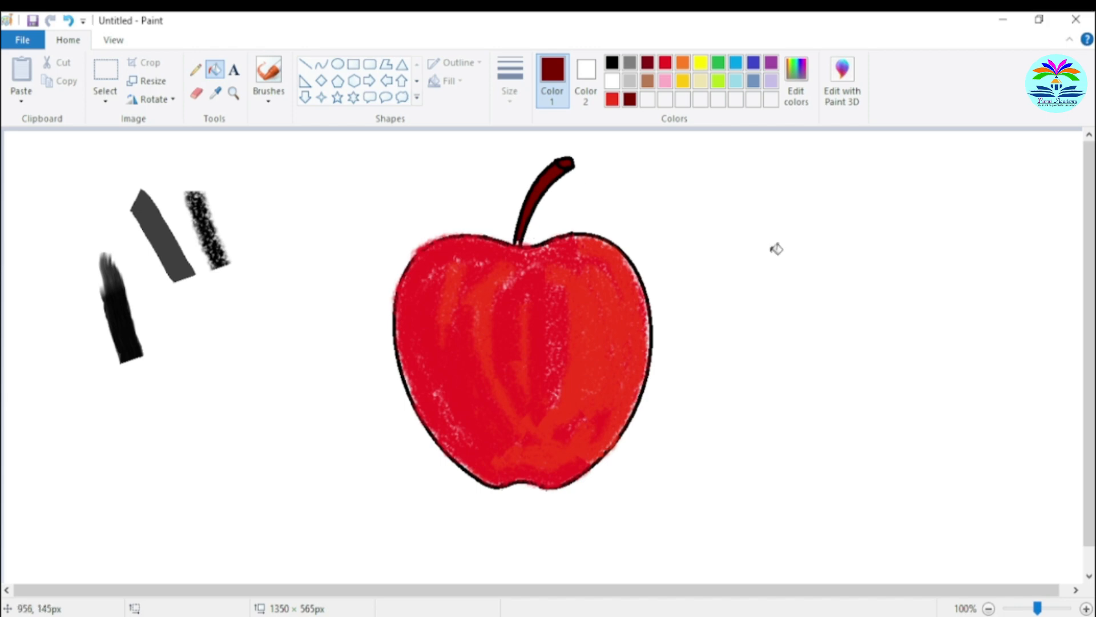
{"action": "left_click", "coordinate": [1086, 609]}
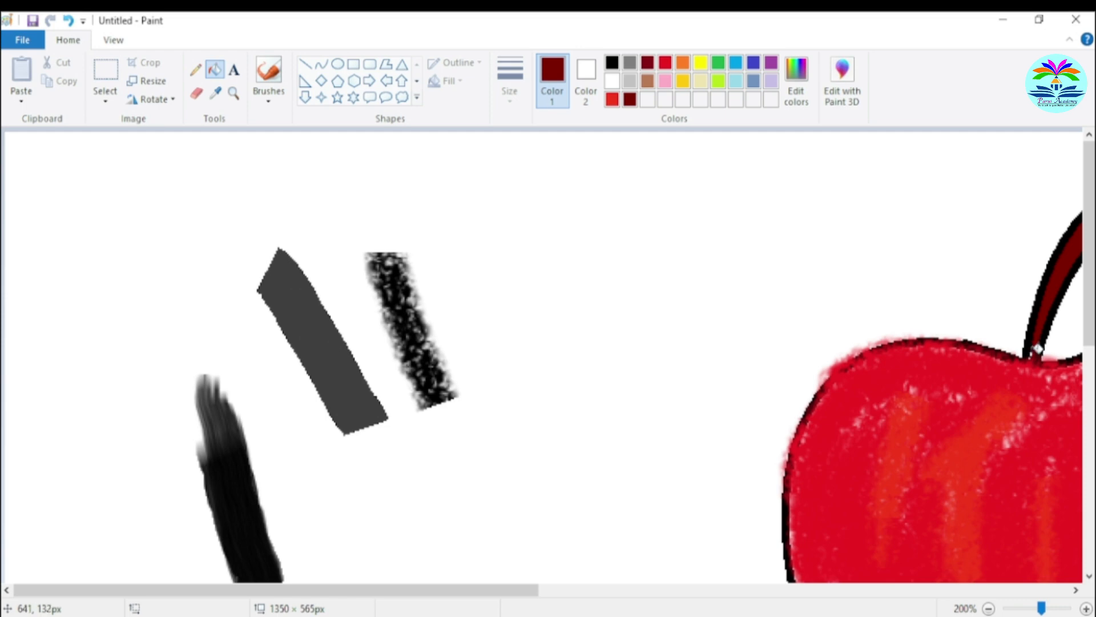
{"action": "left_click", "coordinate": [989, 608]}
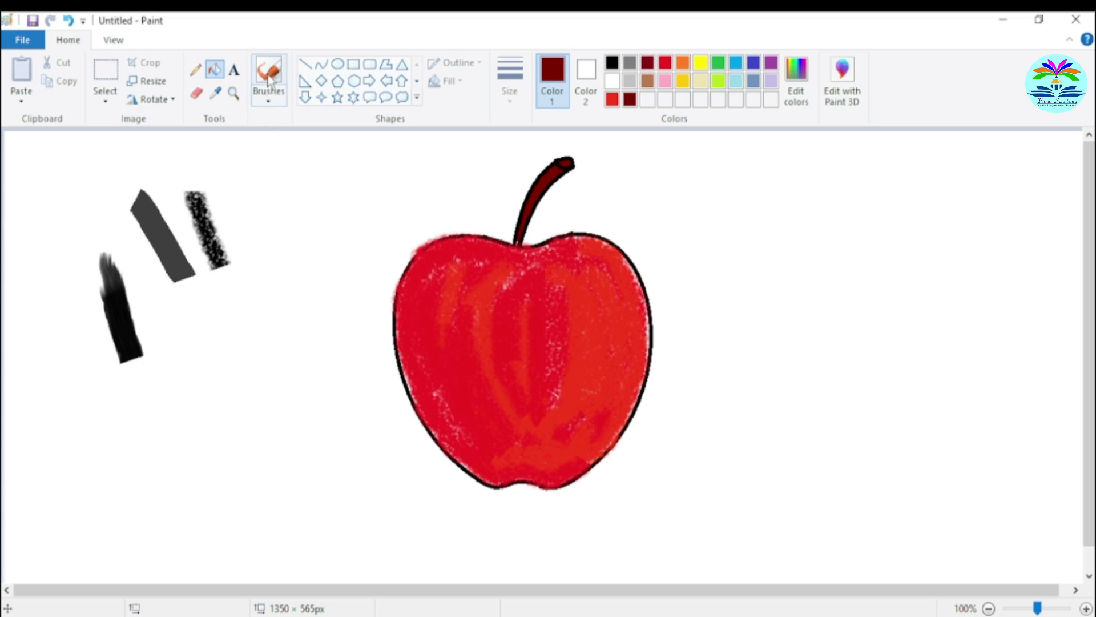
{"action": "left_click", "coordinate": [269, 101]}
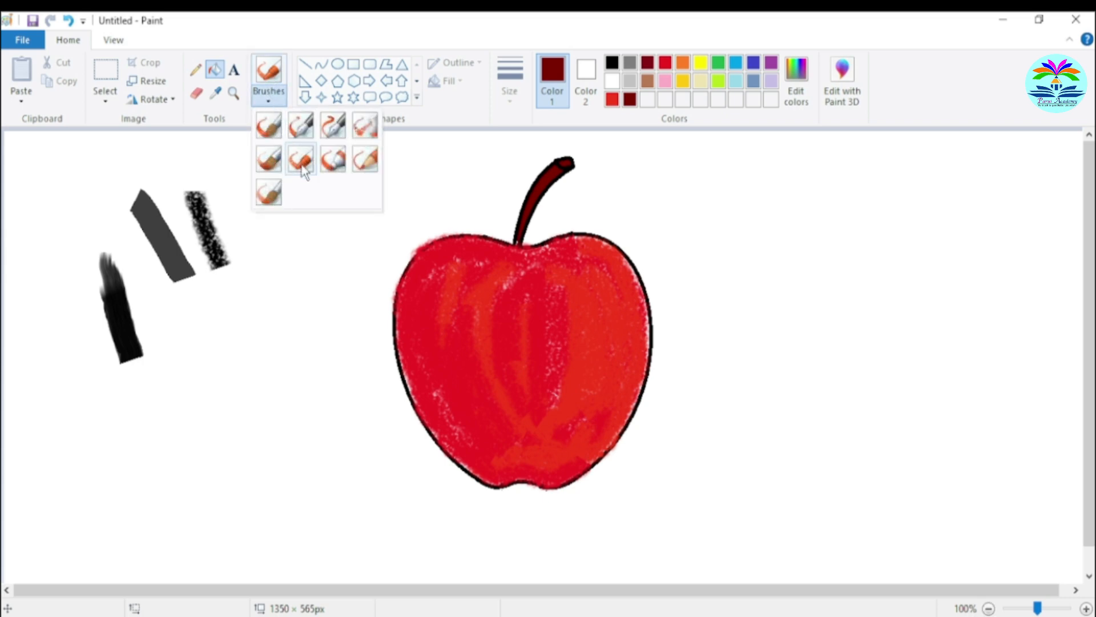
{"action": "left_click", "coordinate": [1036, 215]}
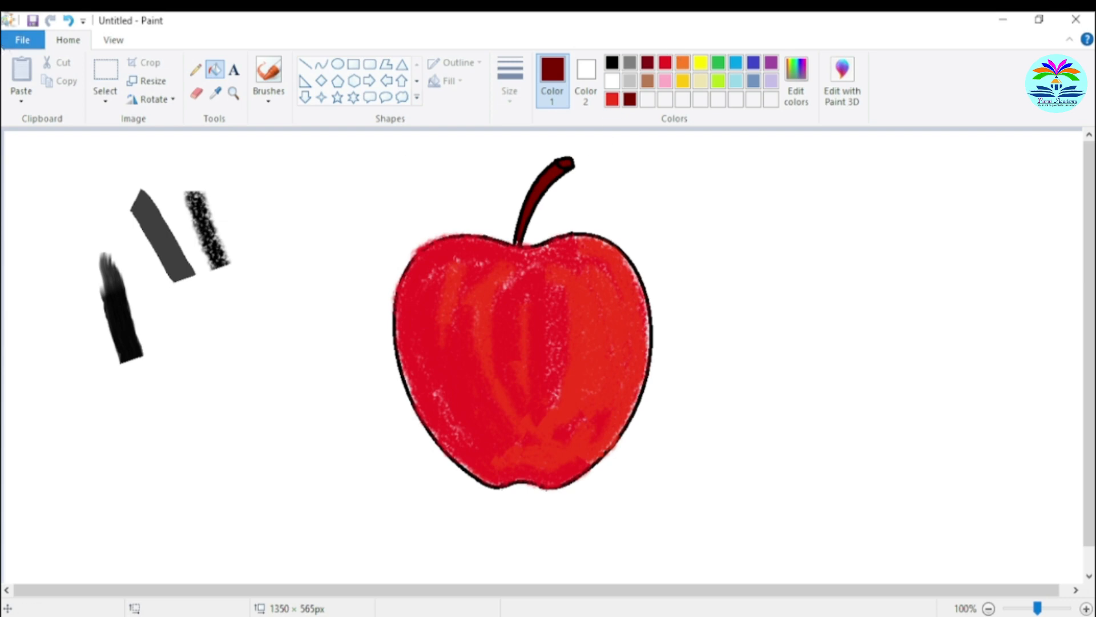
Save the drawing to the Desktop as a PNG file named apple
{"action": "left_click", "coordinate": [21, 41]}
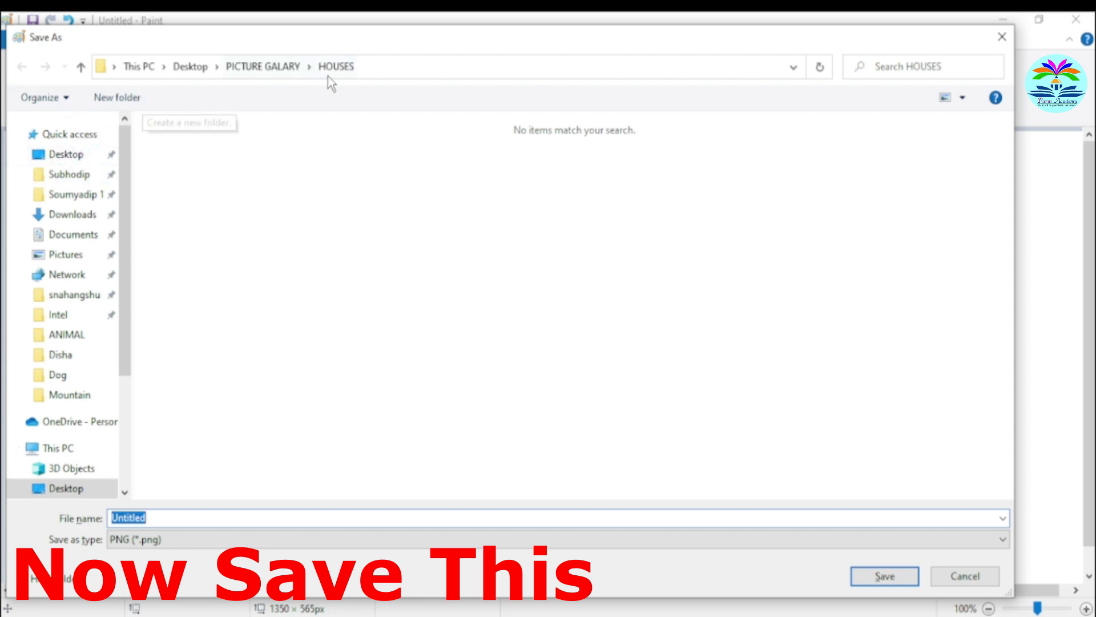
{"action": "left_click_drag", "start_coordinate": [121, 265], "coordinate": [121, 374]}
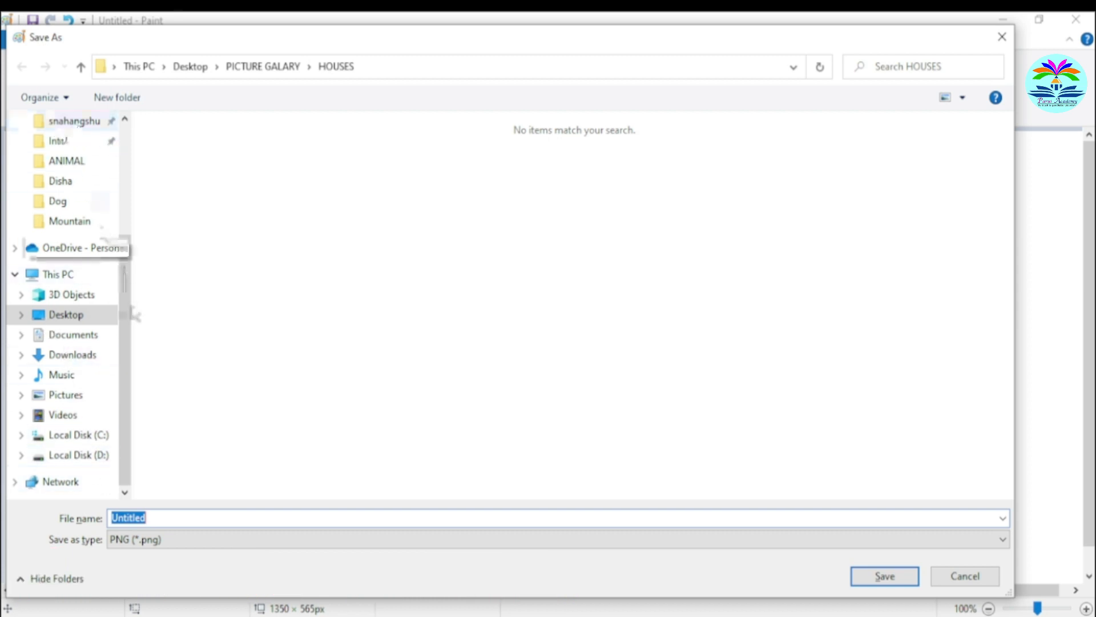
{"action": "left_click", "coordinate": [84, 318]}
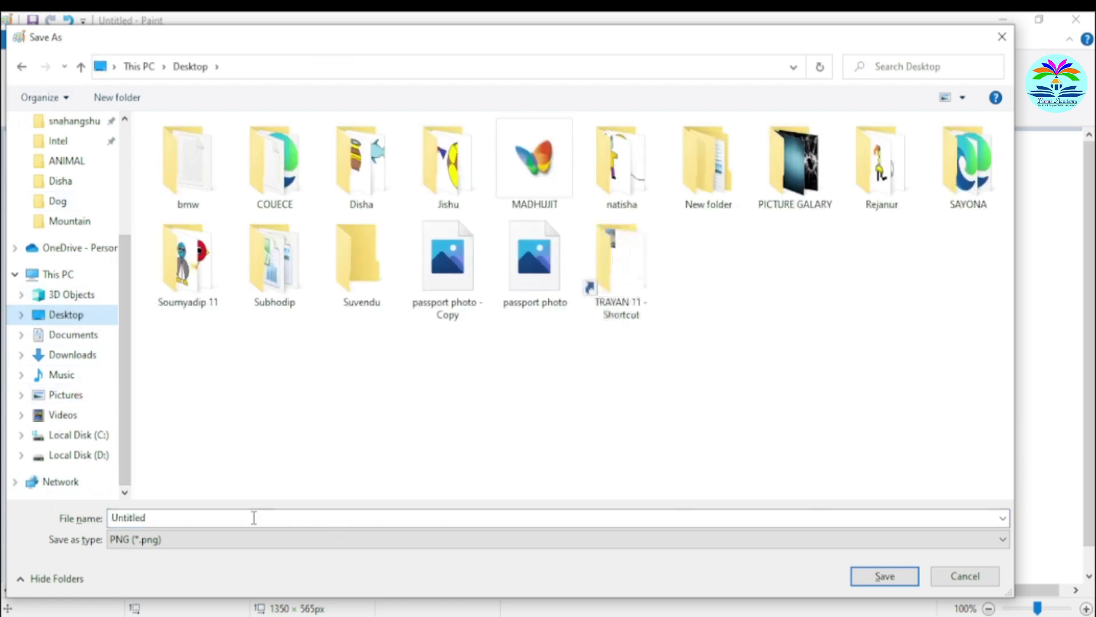
{"action": "type", "text": "apple"}
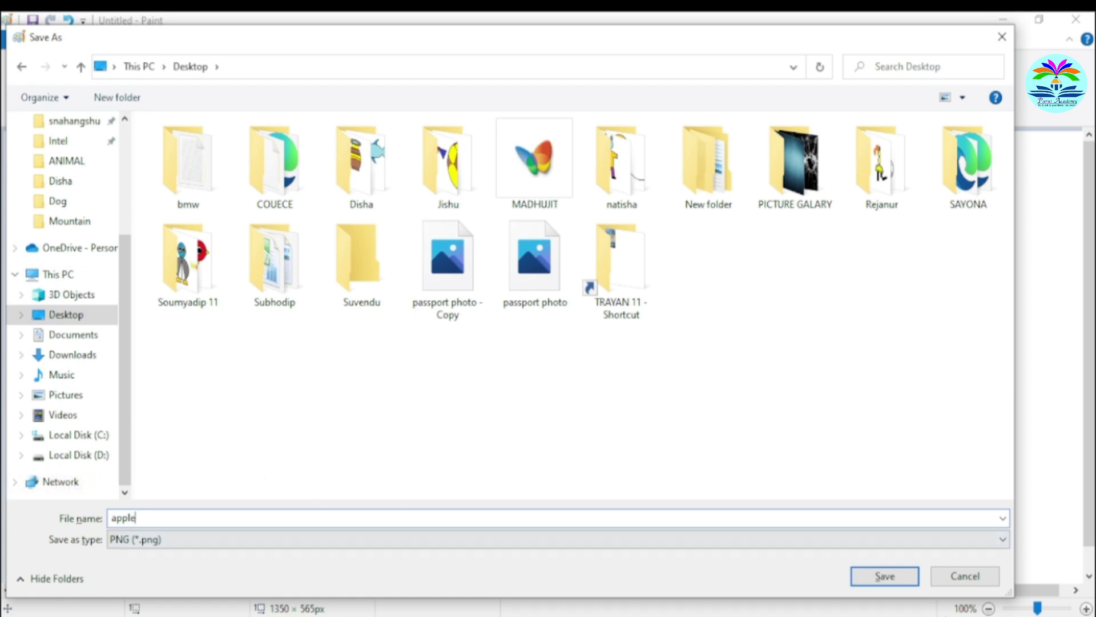
{"action": "left_click", "coordinate": [885, 577]}
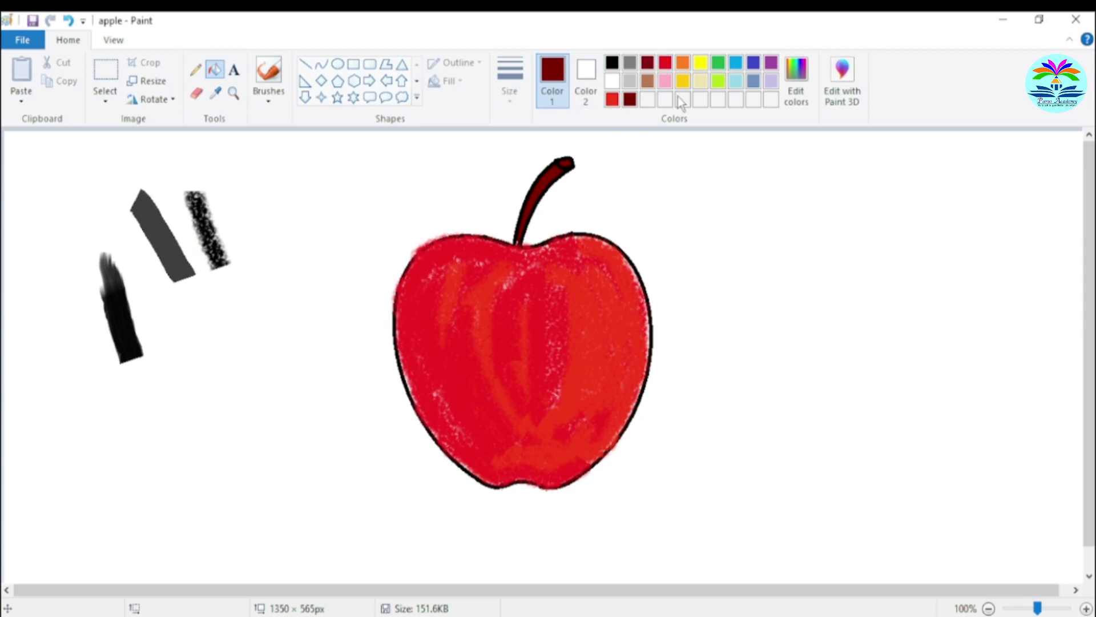